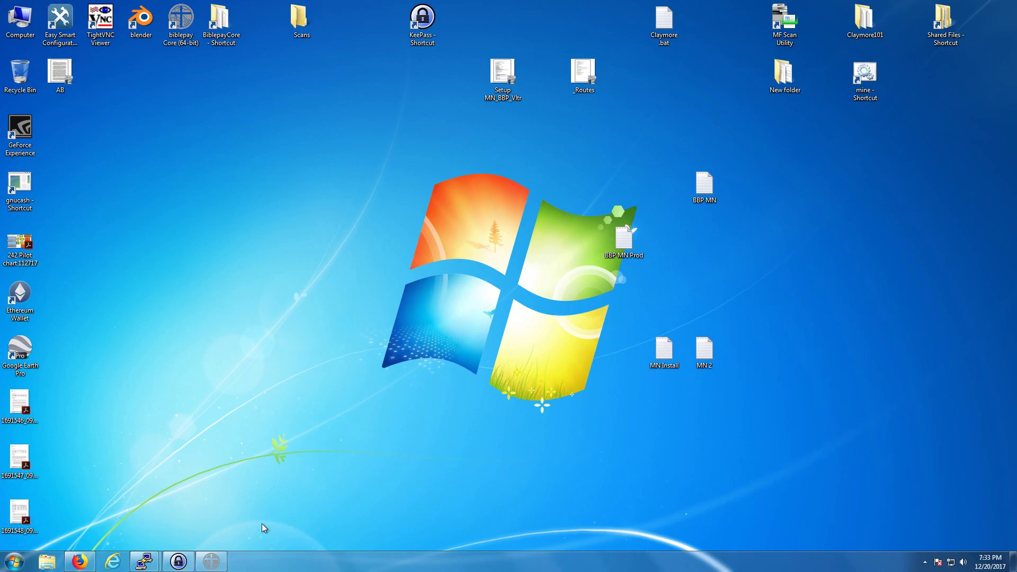
Open the Biblepay Core wallet's debug console and minimize the main wallet window.
left_click(212, 565)
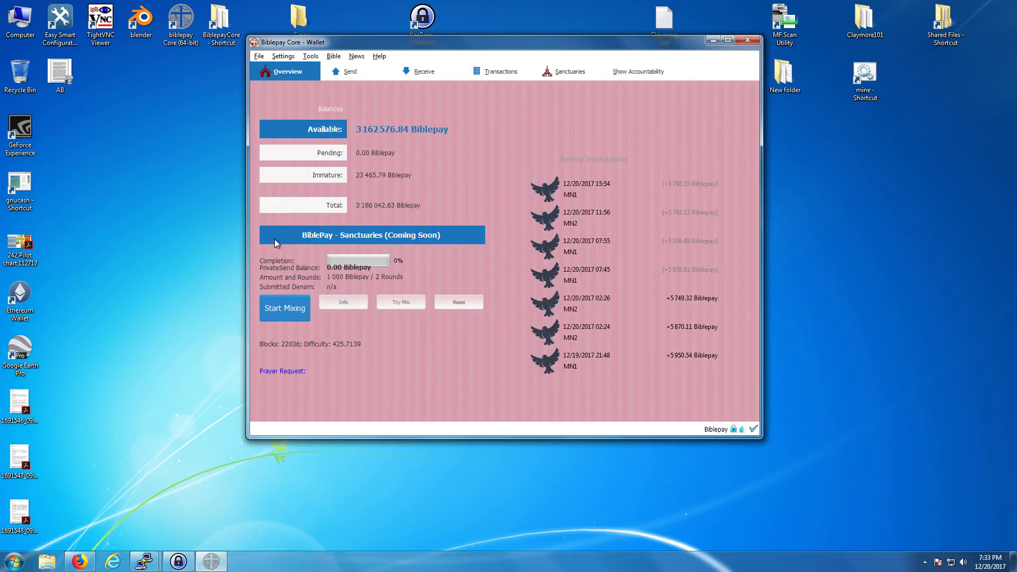
left_click(310, 57)
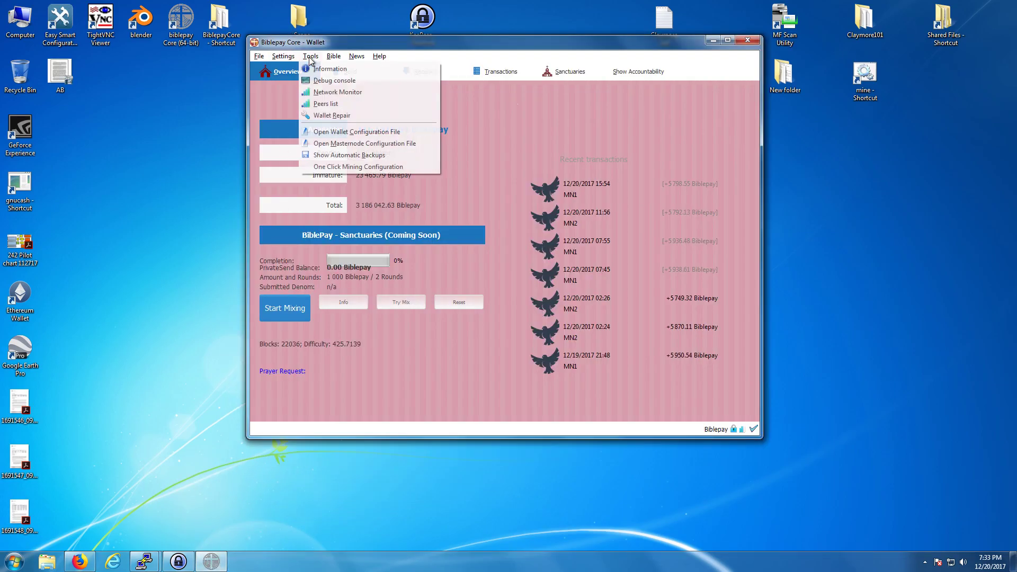
left_click(317, 84)
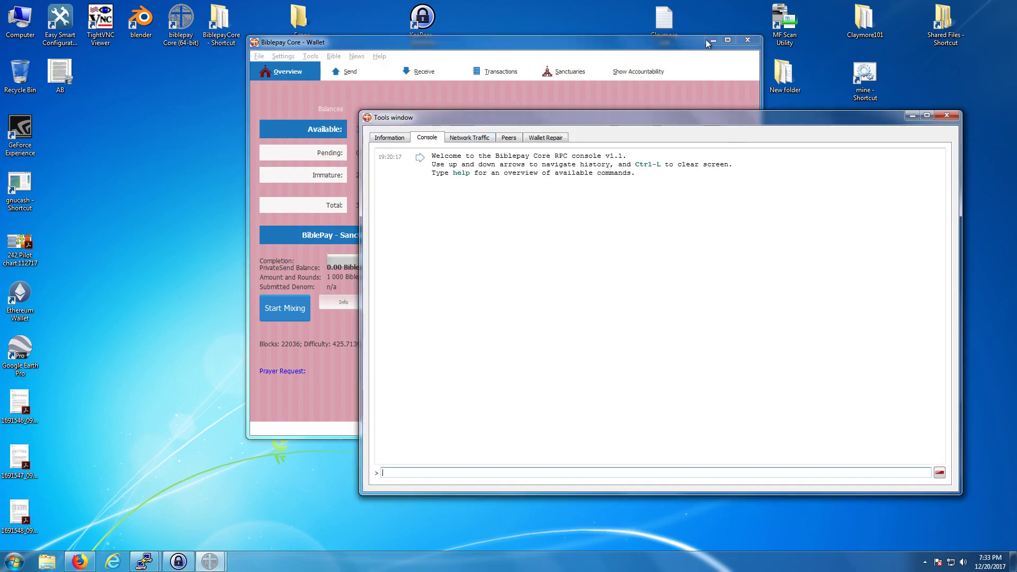
left_click(712, 40)
Run "gobject list" in the console, look over the listed proposals, and reposition the Tools window.
type("g")
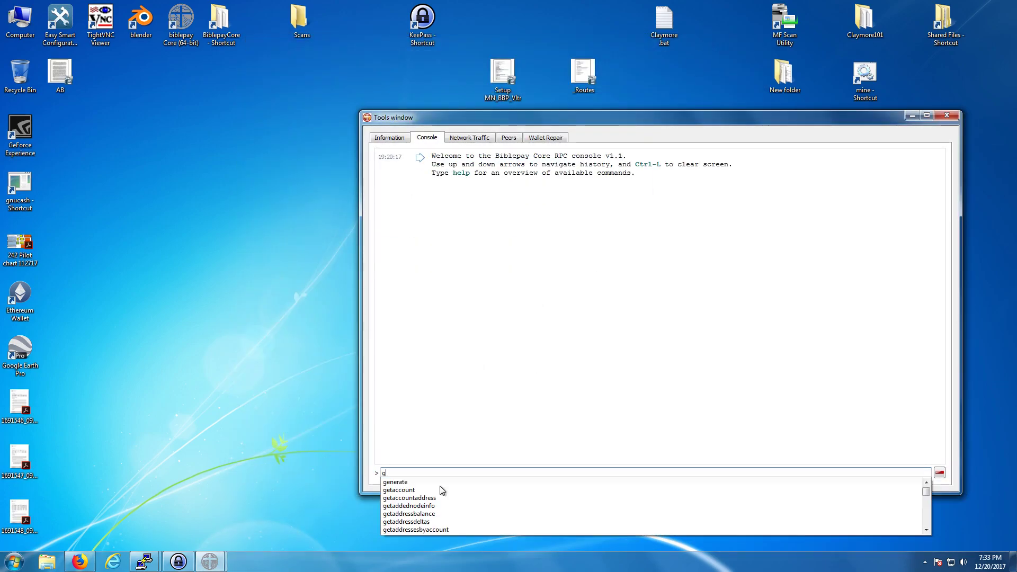
type("object list")
key("Return")
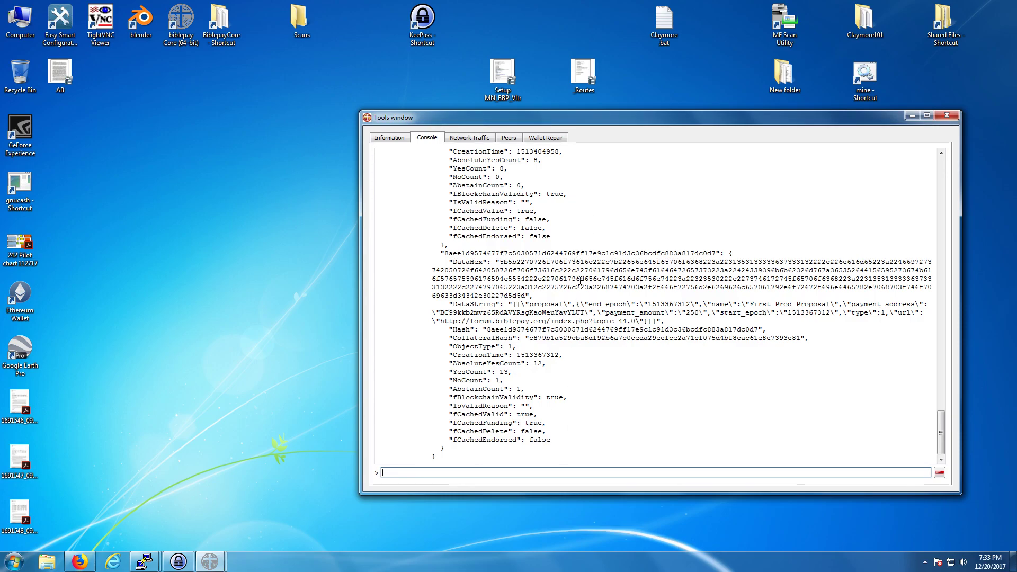
scroll(580, 281, "up", 10)
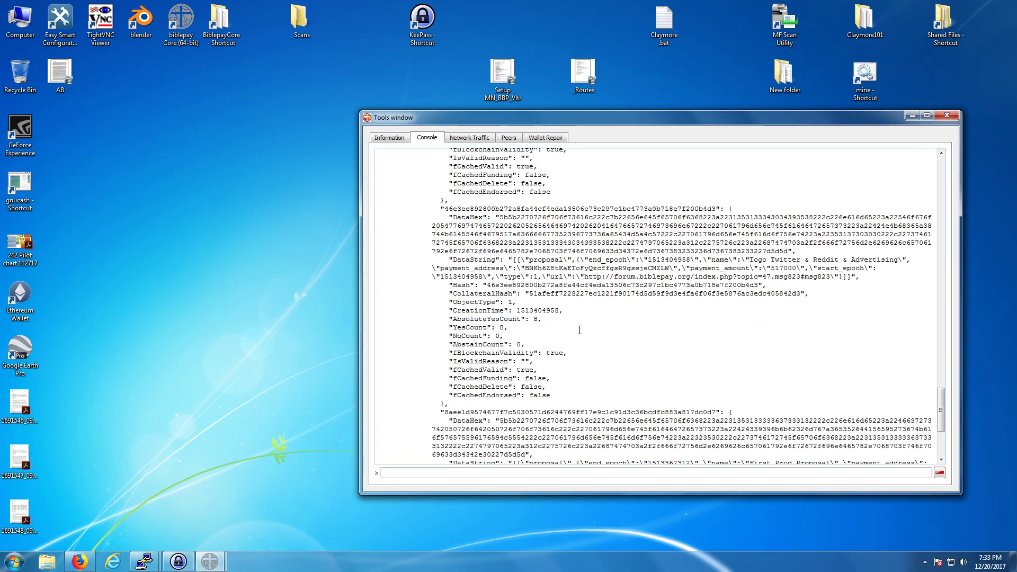
scroll(580, 329, "down", 10)
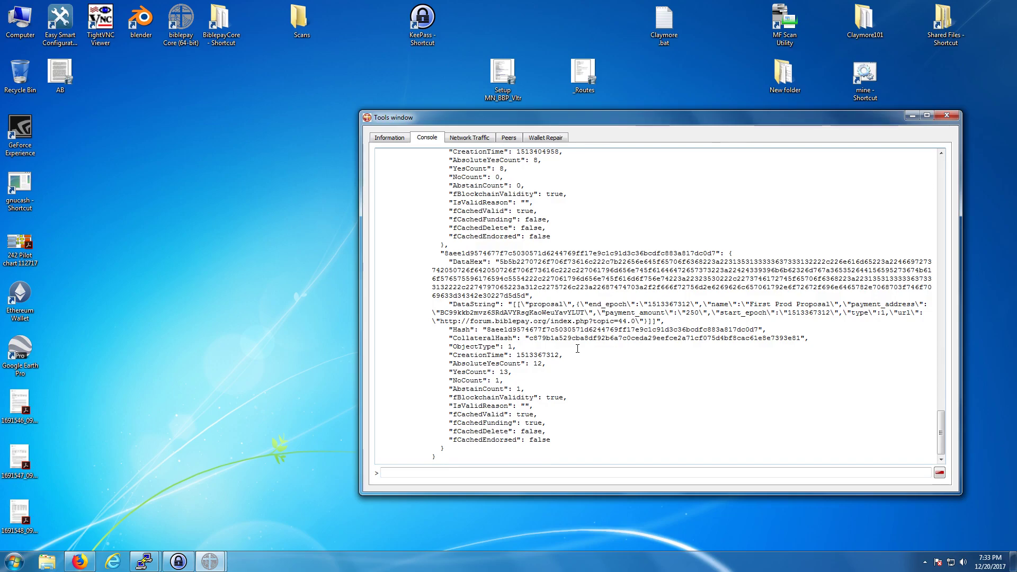
left_click_drag(486, 119, 339, 57)
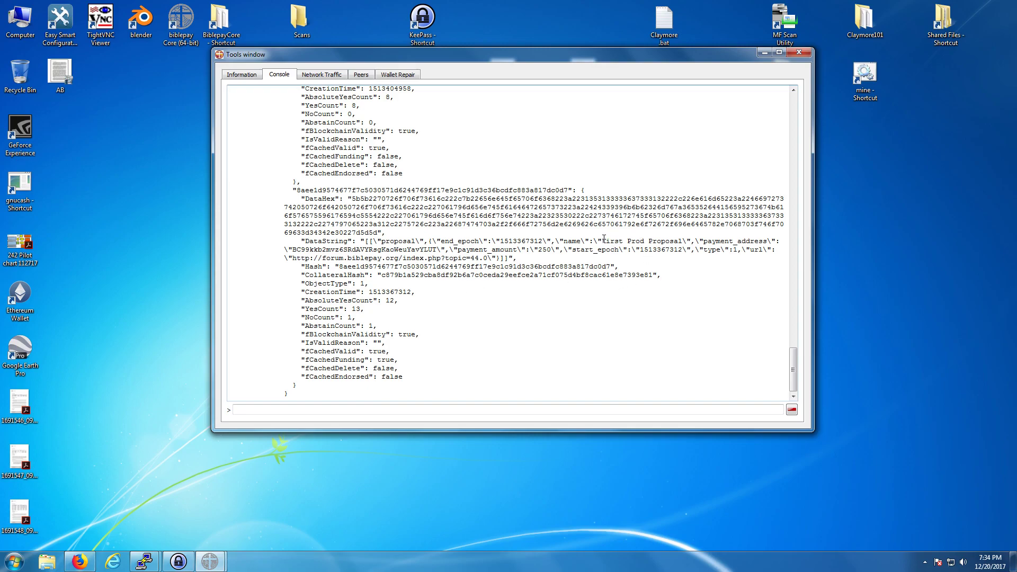
Examine the First Prod Proposal's name, payment address, payment amount and start epoch in its DataString.
left_click_drag(601, 241, 683, 246)
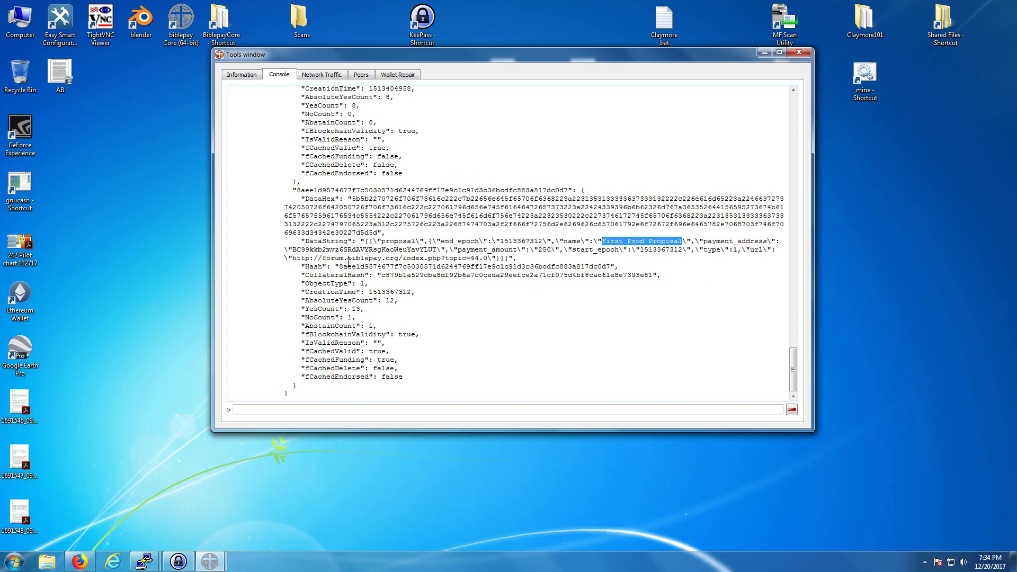
left_click_drag(293, 249, 437, 249)
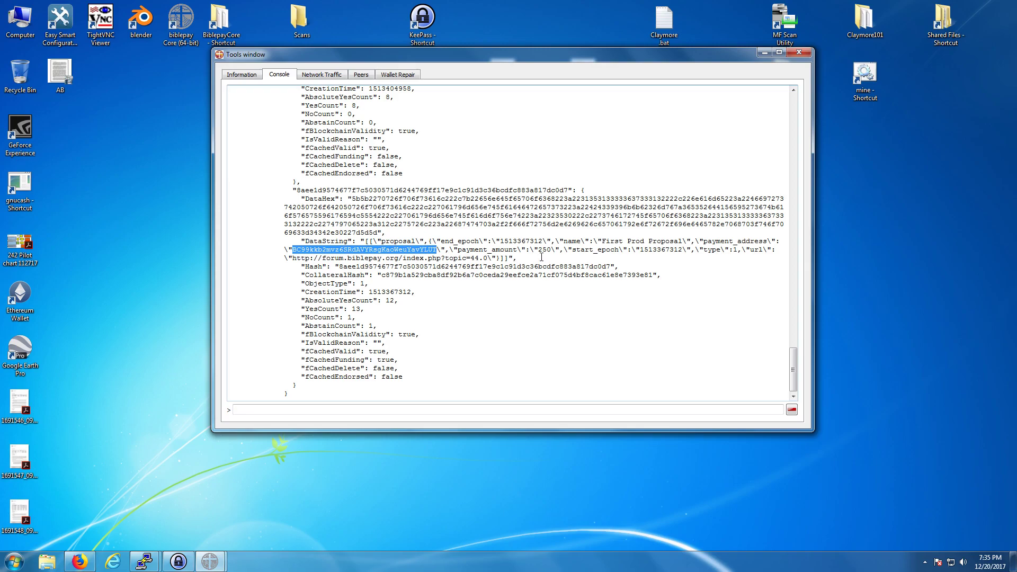
left_click_drag(535, 250, 552, 252)
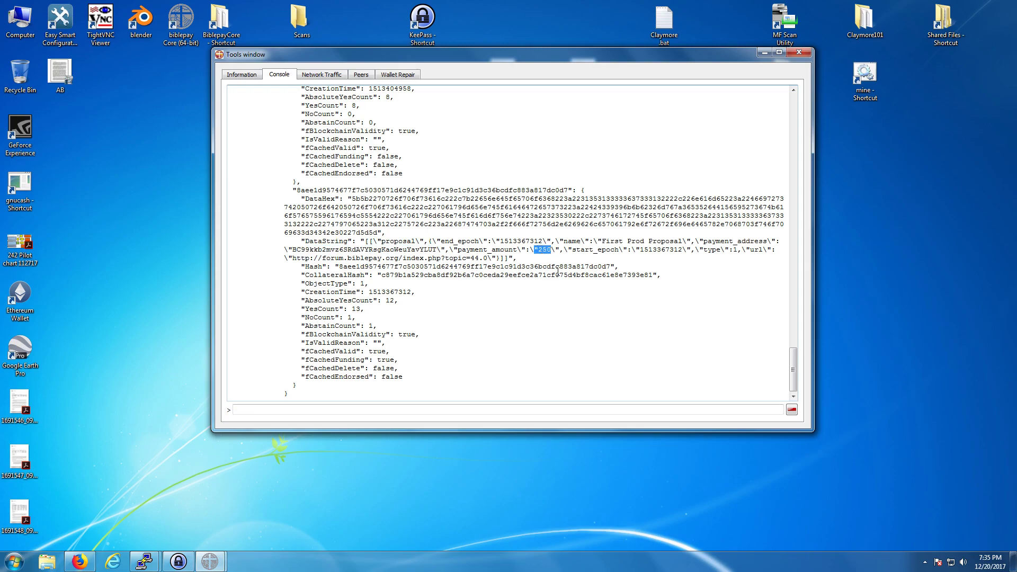
left_click_drag(641, 253, 682, 252)
Copy the First Prod Proposal's forum URL from the console output and open it in a new Firefox window.
left_click_drag(293, 259, 488, 259)
right_click(486, 259)
left_click(502, 263)
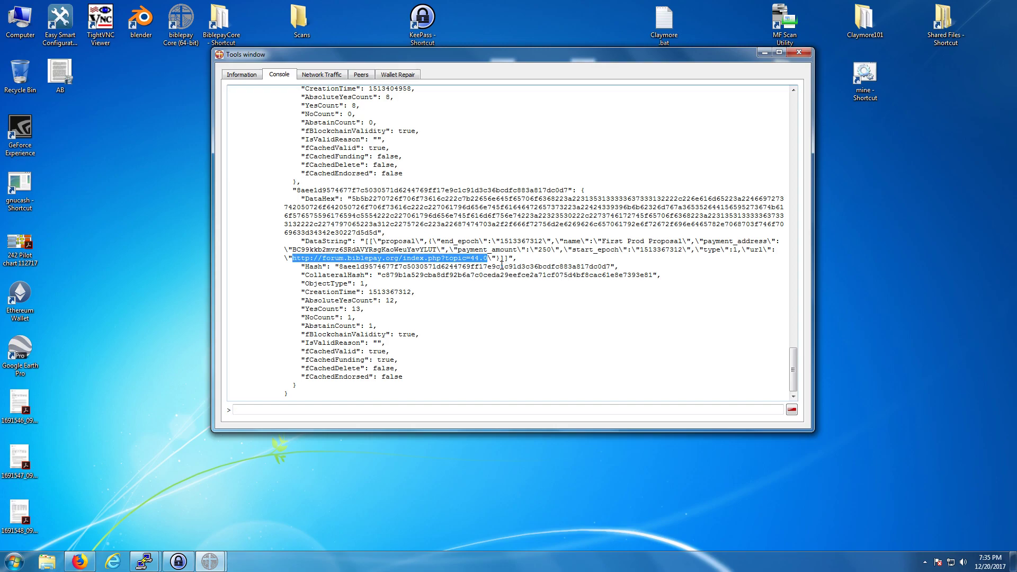
right_click(79, 561)
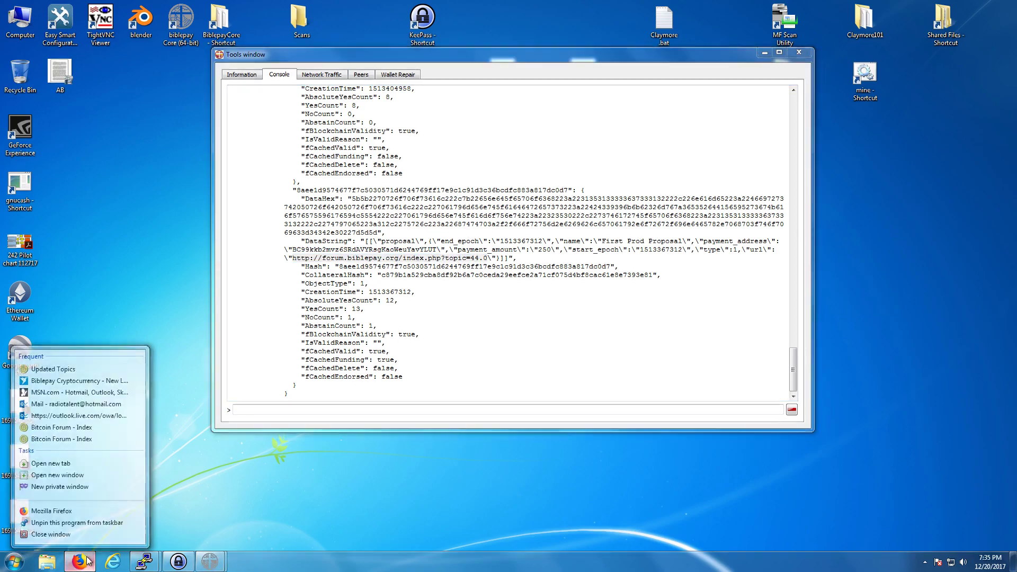
left_click(87, 473)
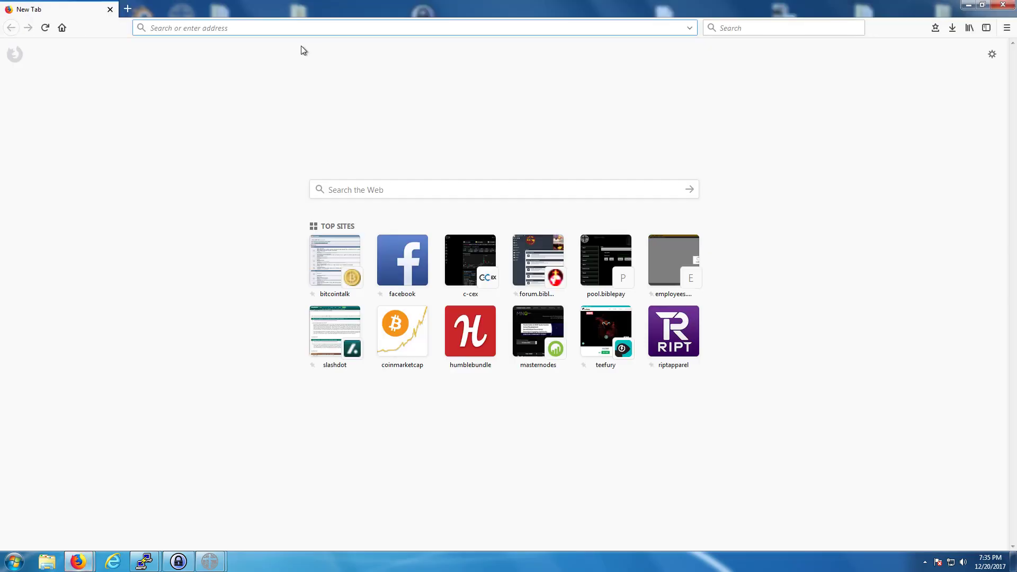
right_click(306, 32)
left_click(337, 89)
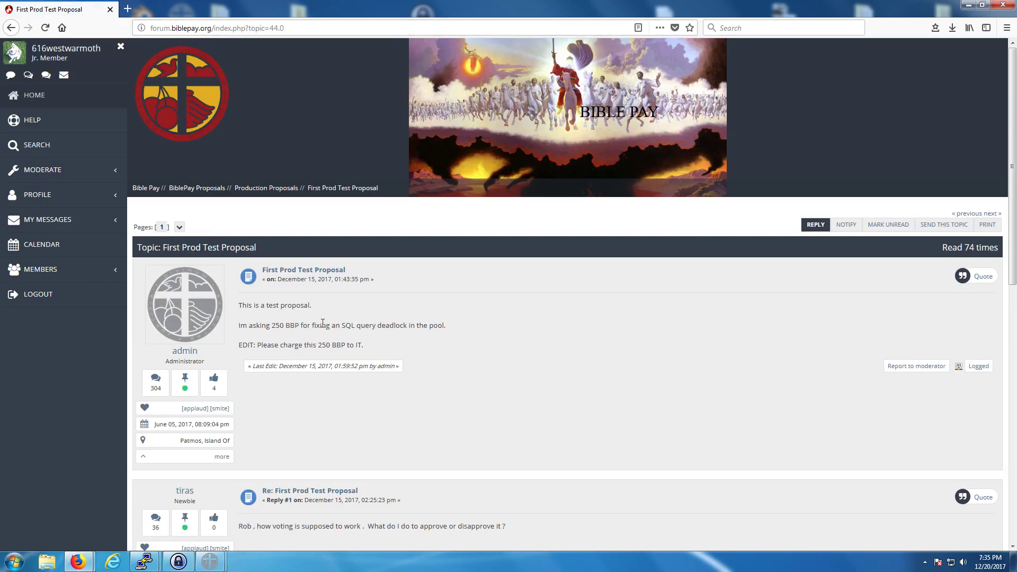
Read through the First Prod Test Proposal forum topic and minimize the browser to return to the wallet console.
scroll(322, 324, "down", 3)
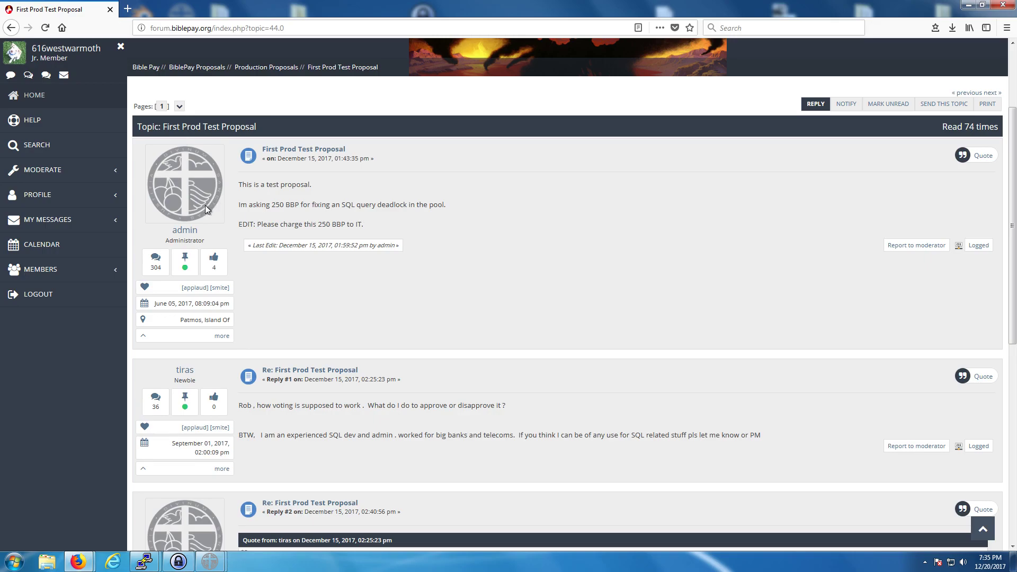
scroll(204, 207, "up", 4)
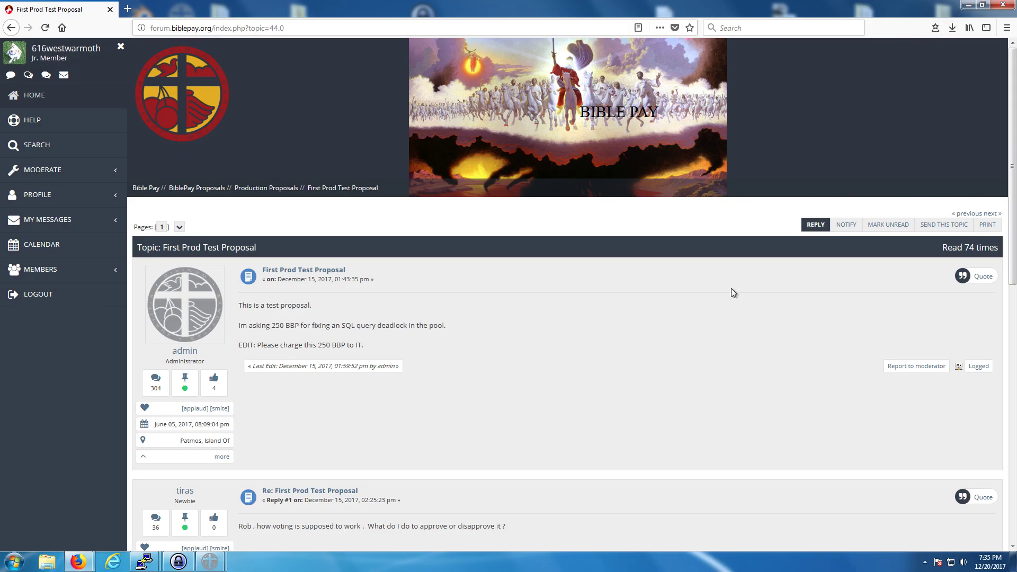
left_click(968, 8)
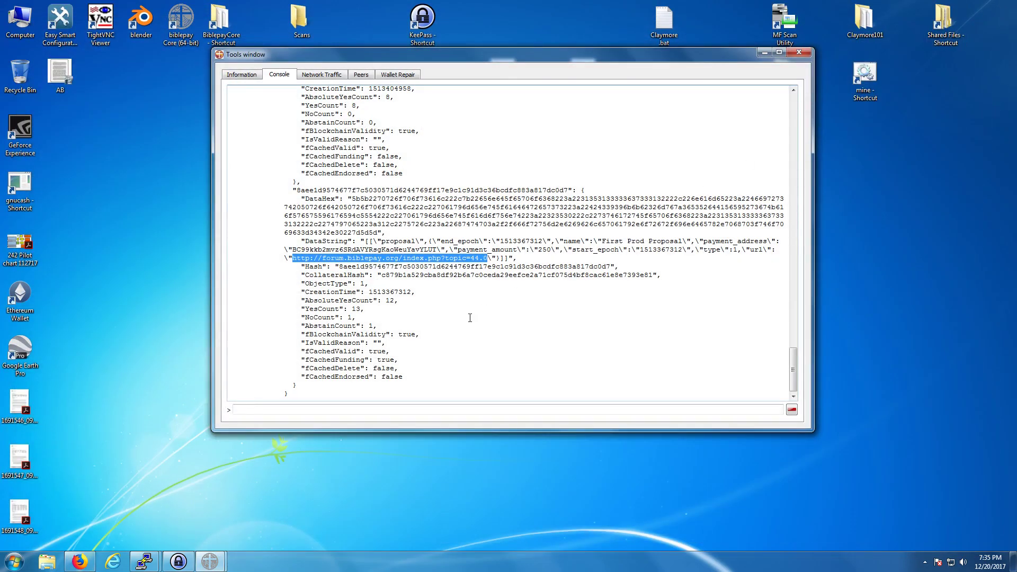
Enter the beginning of a single-masternode vote command, "gobject vote-alias", in the console without running it.
left_click(420, 408)
type("gobhje")
key("BackSpace")
key("BackSpace")
key("BackSpace")
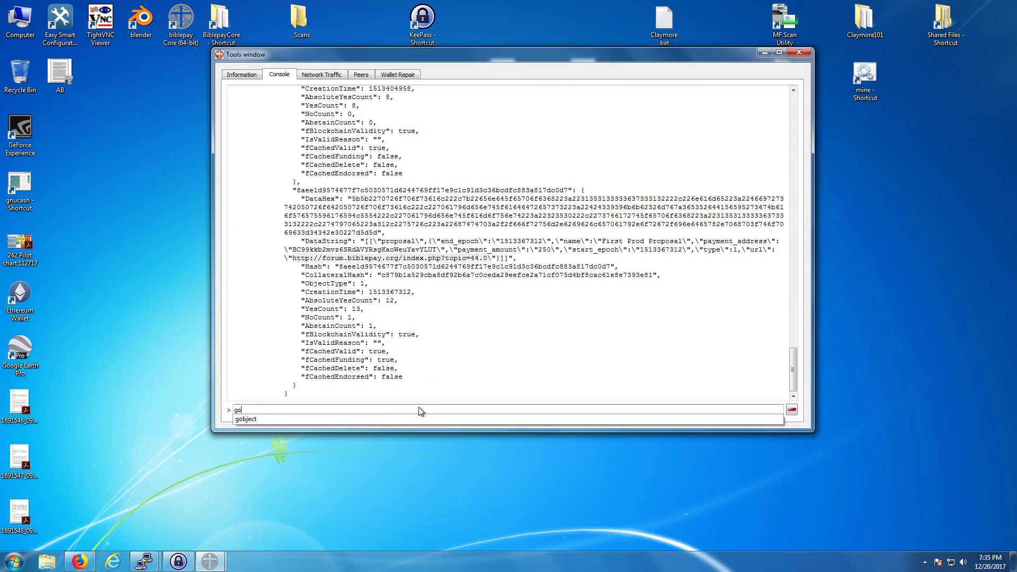
key("Down")
key("Return")
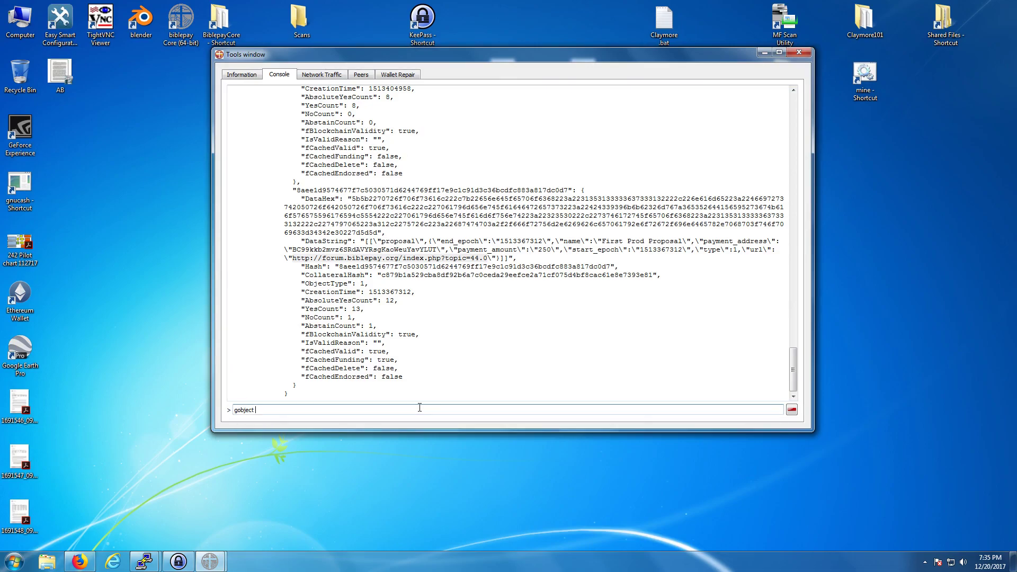
type("vote-al")
type("ias")
Add the First Prod Proposal's hash and "funding yes MN1" to the vote-alias command and run it.
left_click_drag(344, 267, 613, 267)
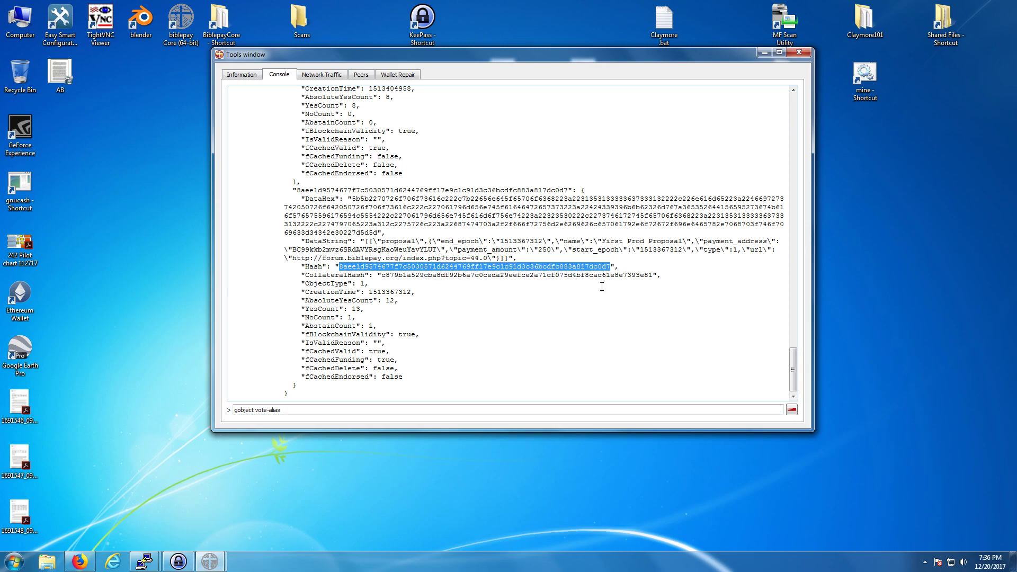
key("ctrl+c")
key("ctrl+v")
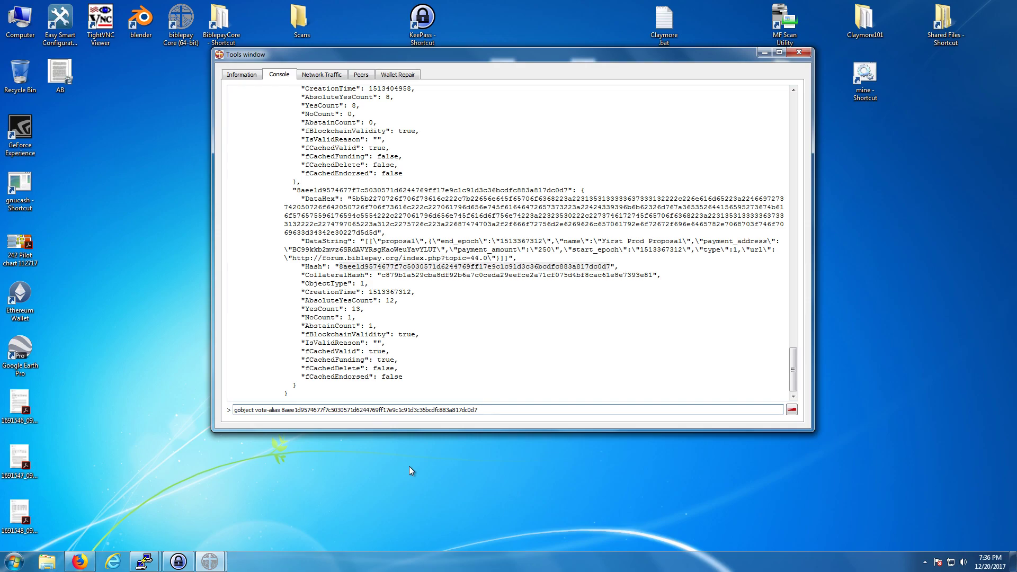
type("funding yes MN1")
key("Return")
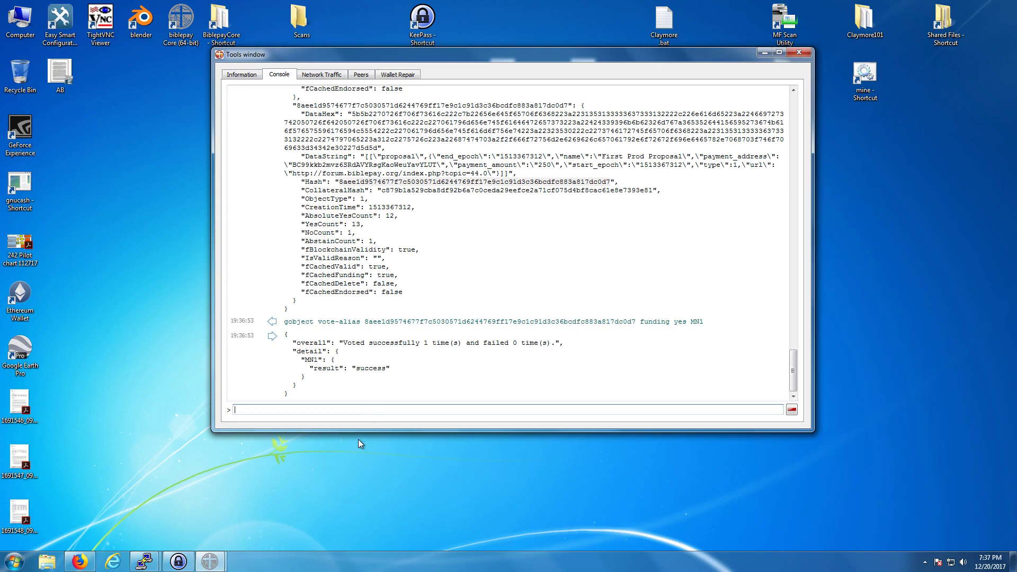
Vote with all masternodes by running "gobject vote-many" with the same proposal hash and "funding yes".
type("g")
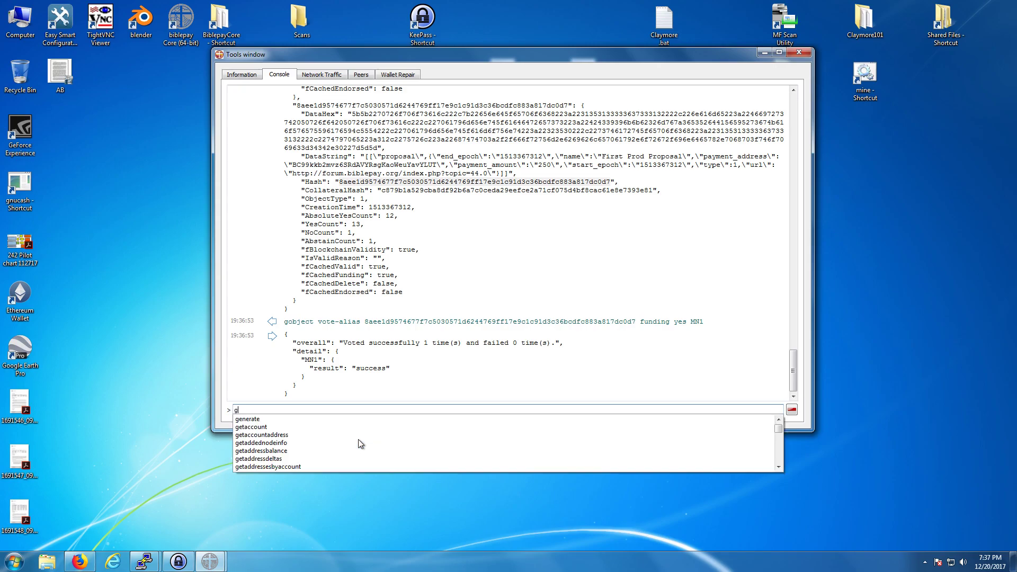
type("obje")
key("Down")
key("Return")
type("vote-many")
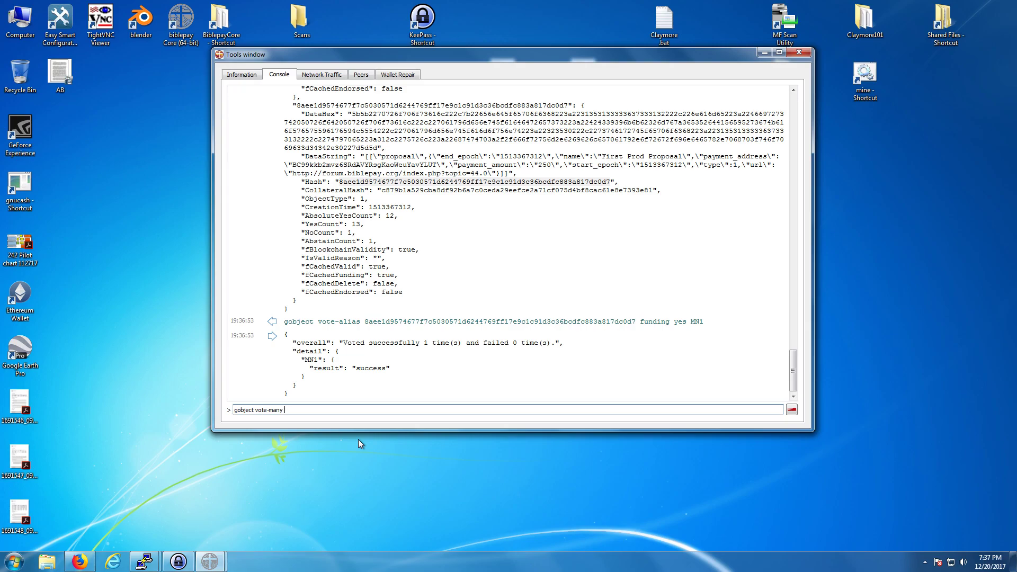
key("ctrl+v")
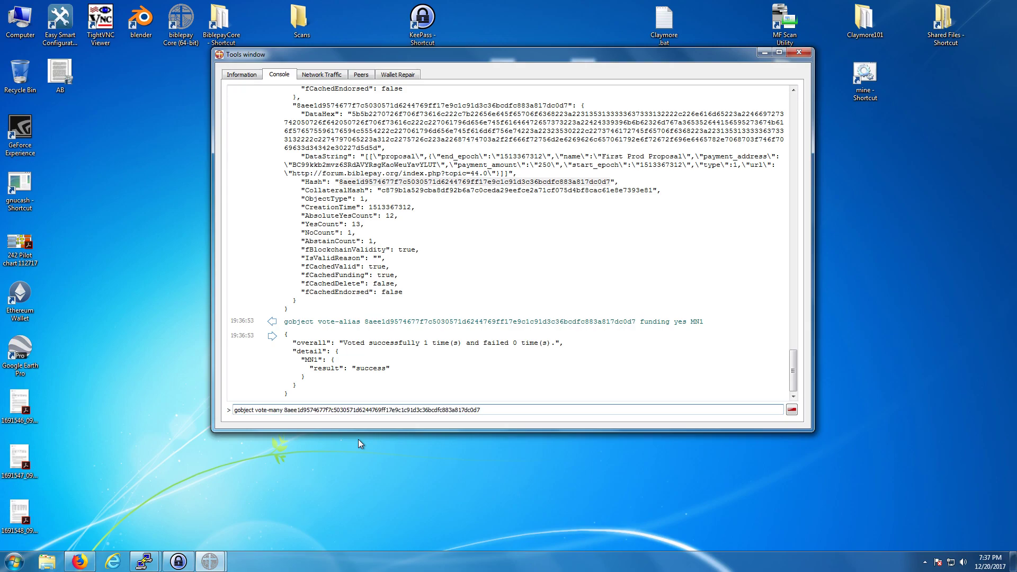
type("funding yes")
key("Return")
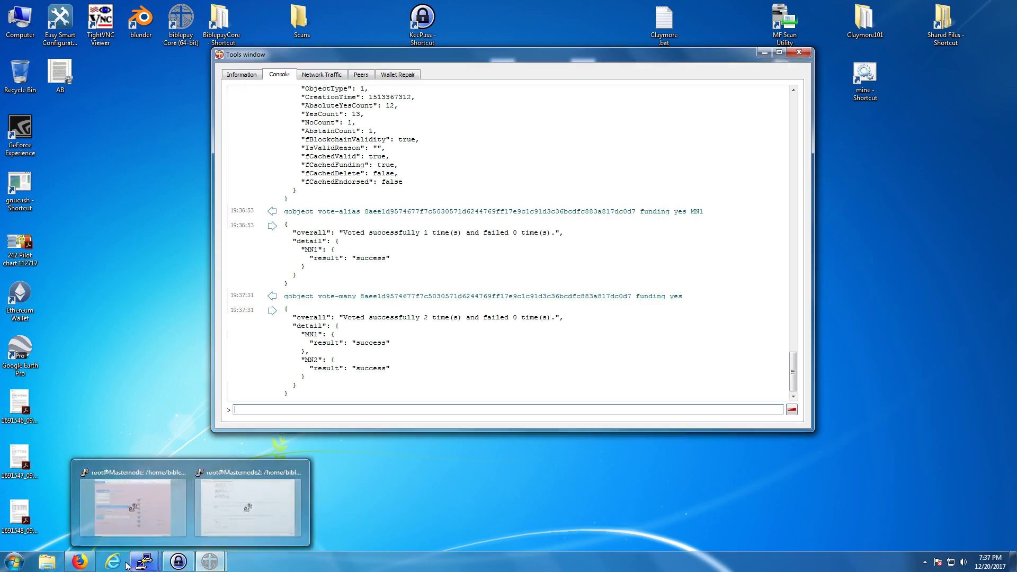
Switch to the Firefox window with pool.biblepay.org and open the governance Proposal List.
left_click(80, 562)
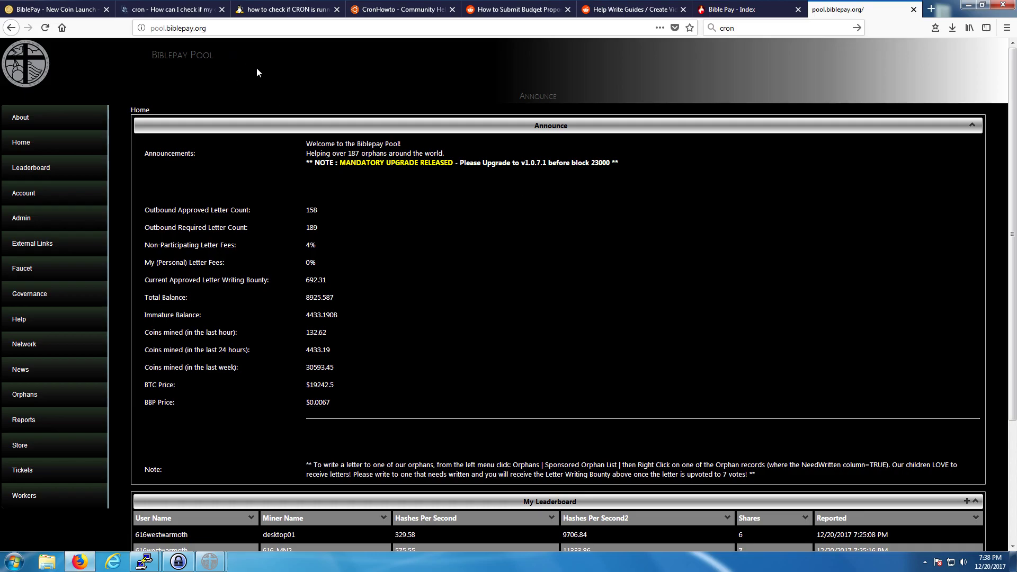
mouse_move(61, 295)
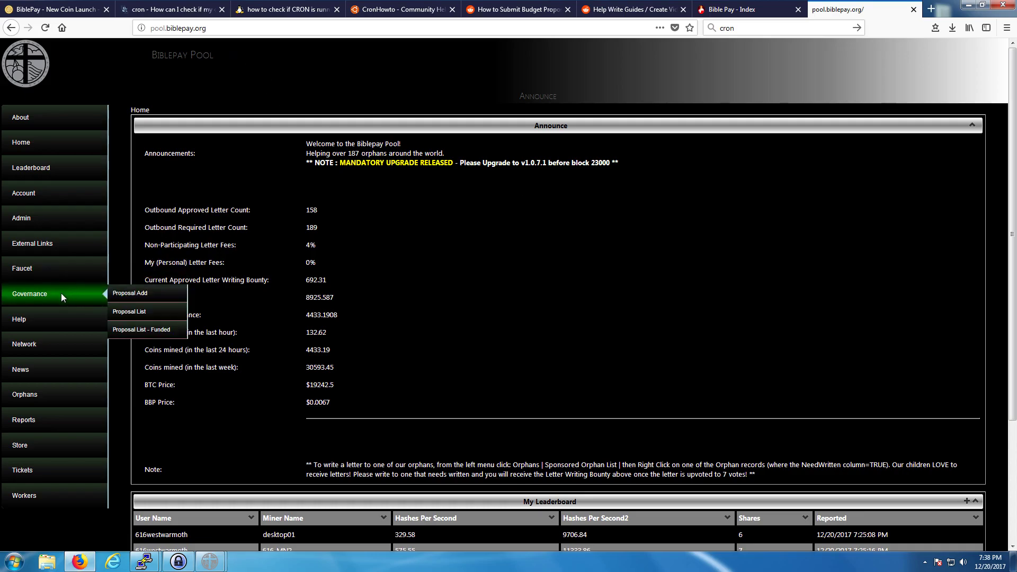
left_click(151, 311)
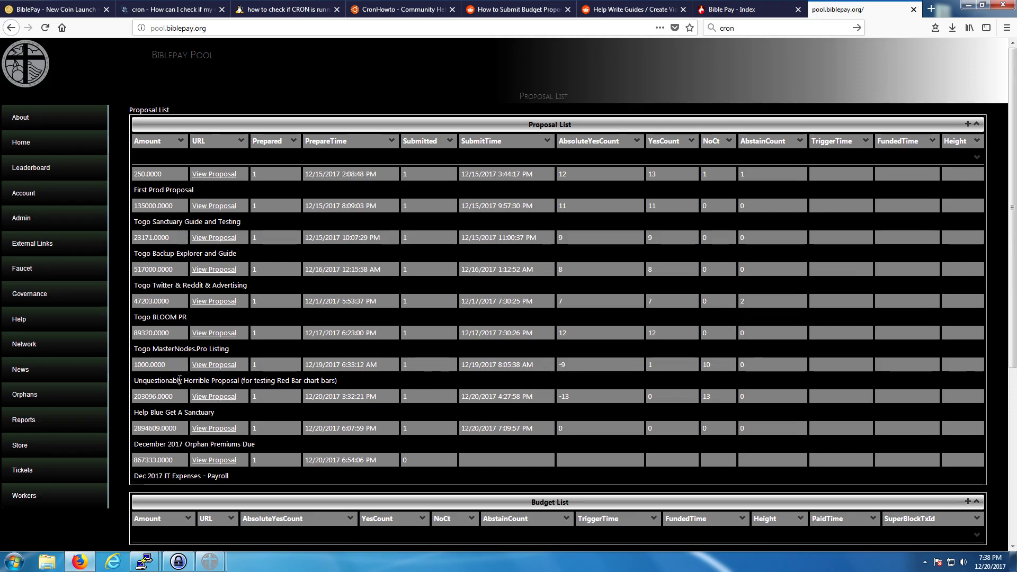
View the forum topic of the Unquestionably Horrible Proposal and clear the browser's leftover "cron" search text.
left_click(227, 369)
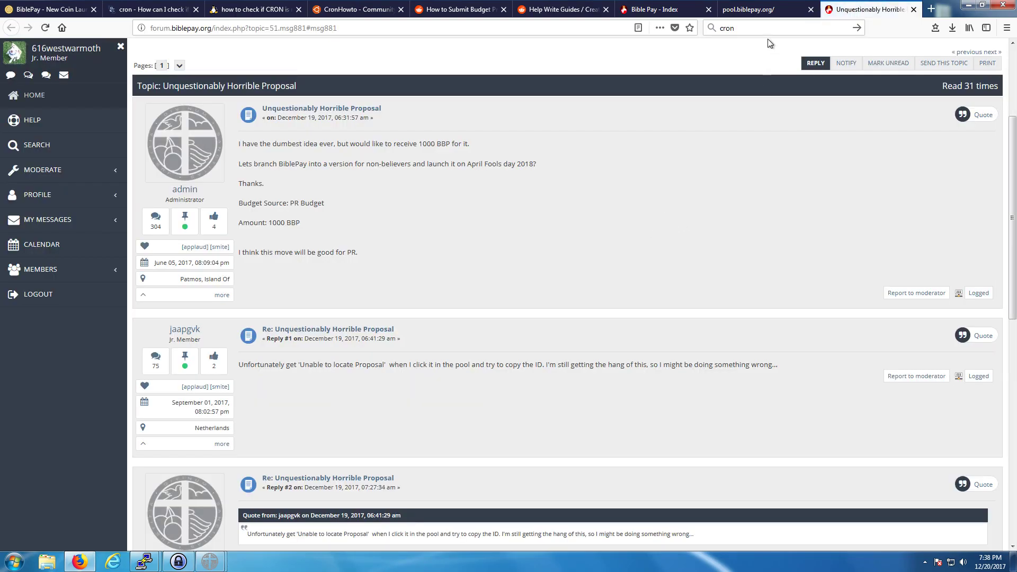
left_click(799, 34)
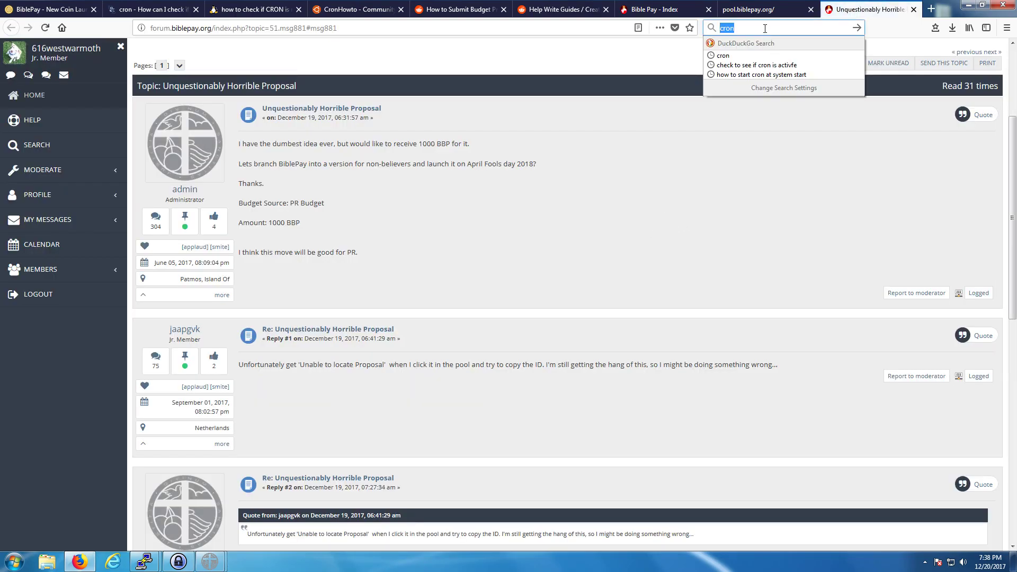
key("BackSpace")
left_click(617, 233)
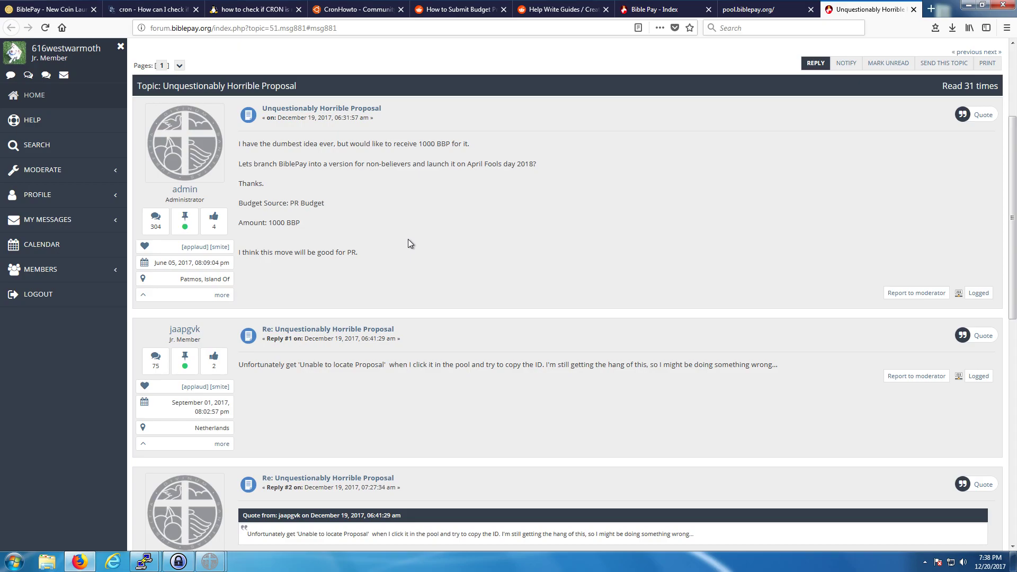
Return to the pool's Proposal List and examine the Proposal Funding Level chart below it.
left_click(763, 9)
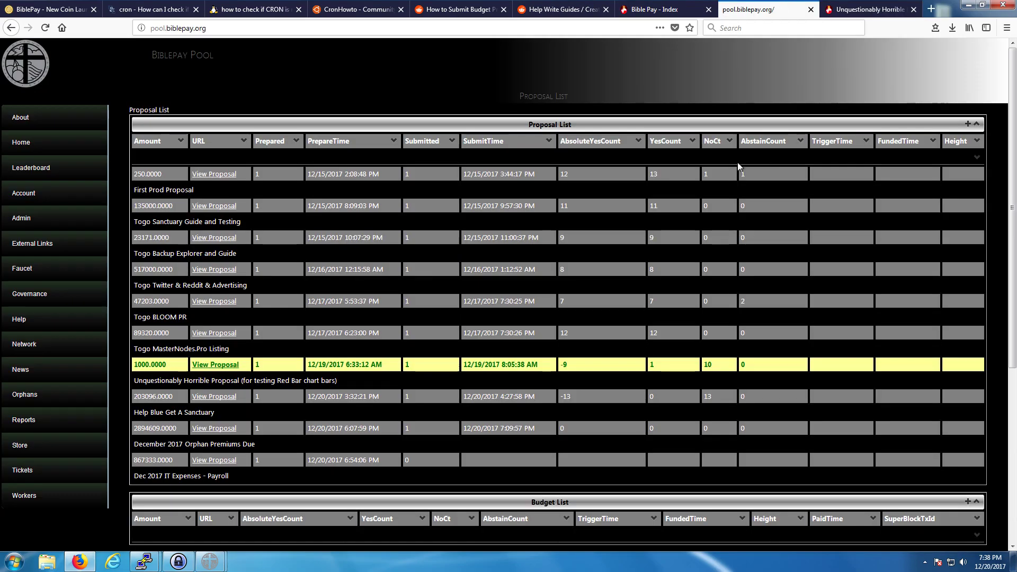
scroll(659, 303, "down", 3)
scroll(659, 304, "down", 4)
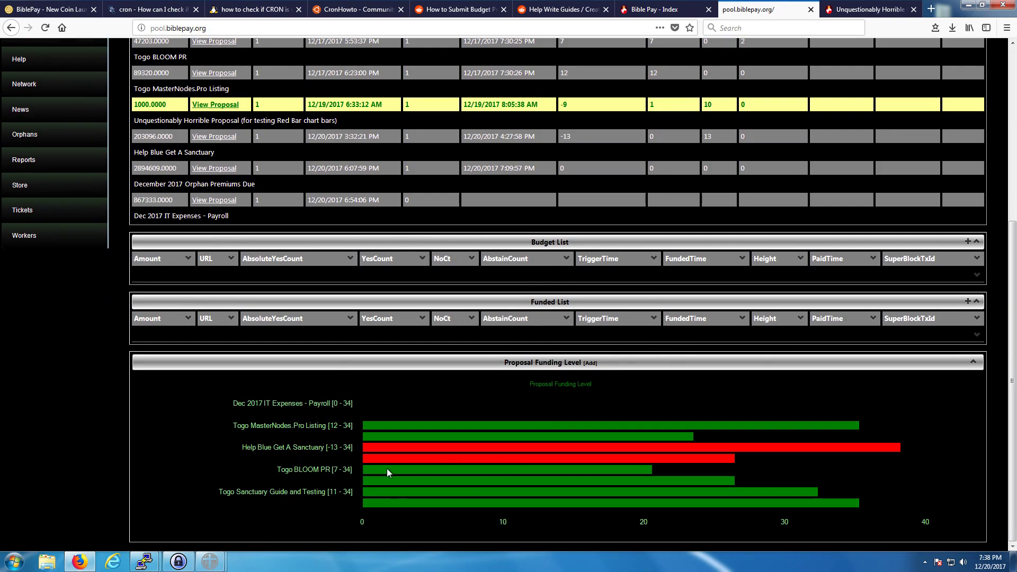
Copy the proposal ID of the Unquestionably Horrible Proposal from the Proposal List and close the confirmation dialog.
scroll(474, 447, "up", 4)
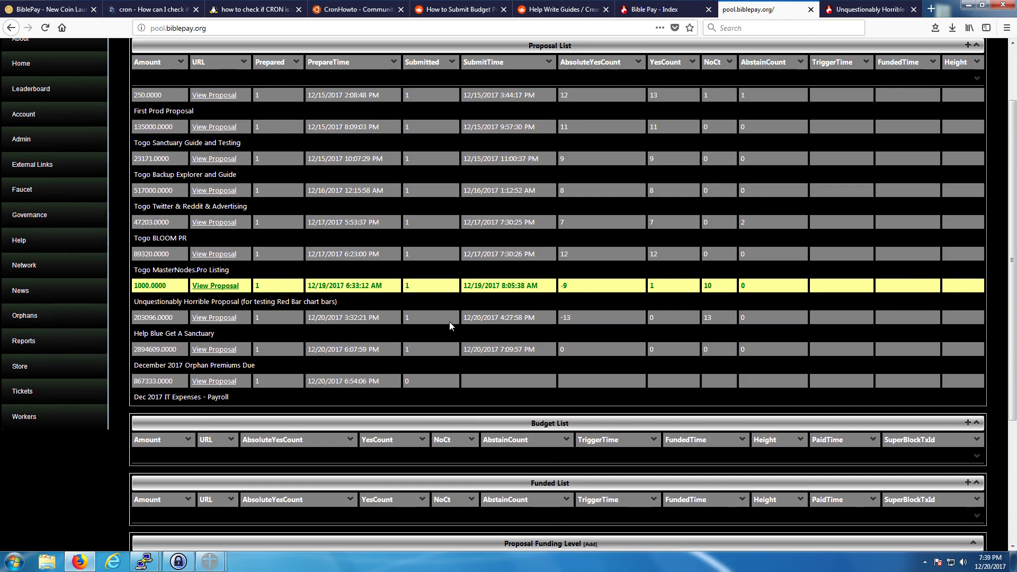
right_click(229, 290)
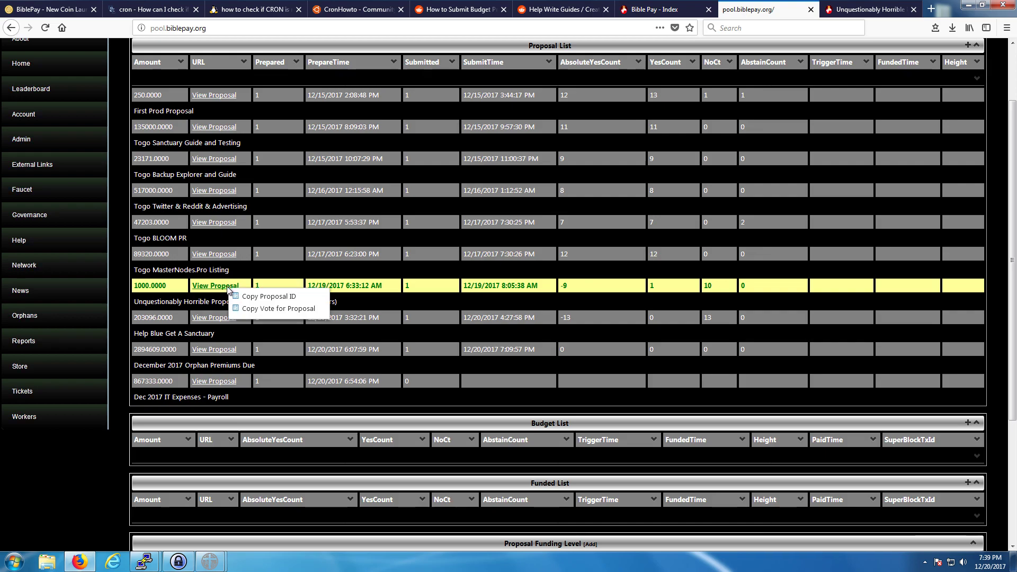
left_click(257, 298)
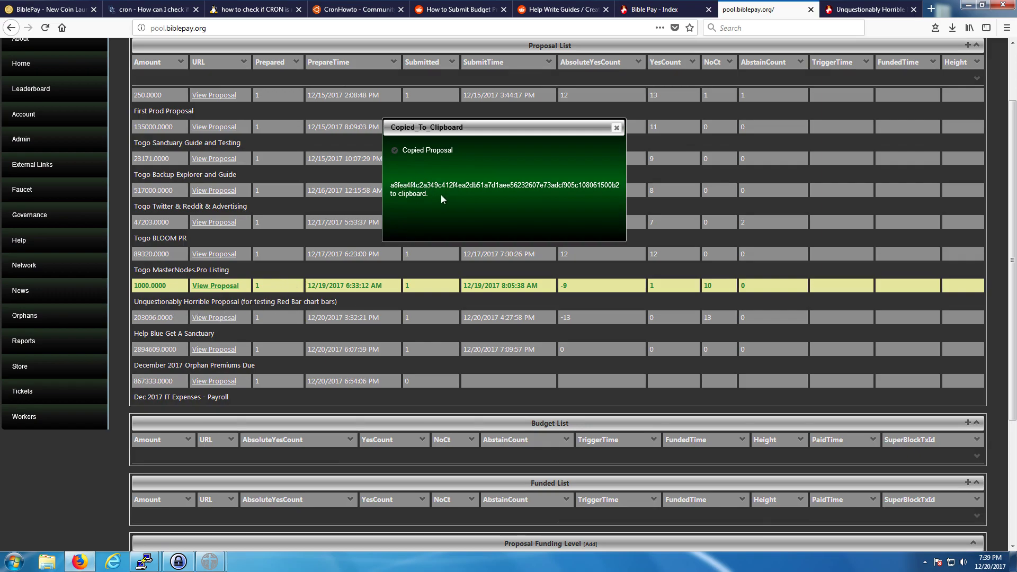
left_click_drag(624, 188, 391, 189)
right_click(400, 185)
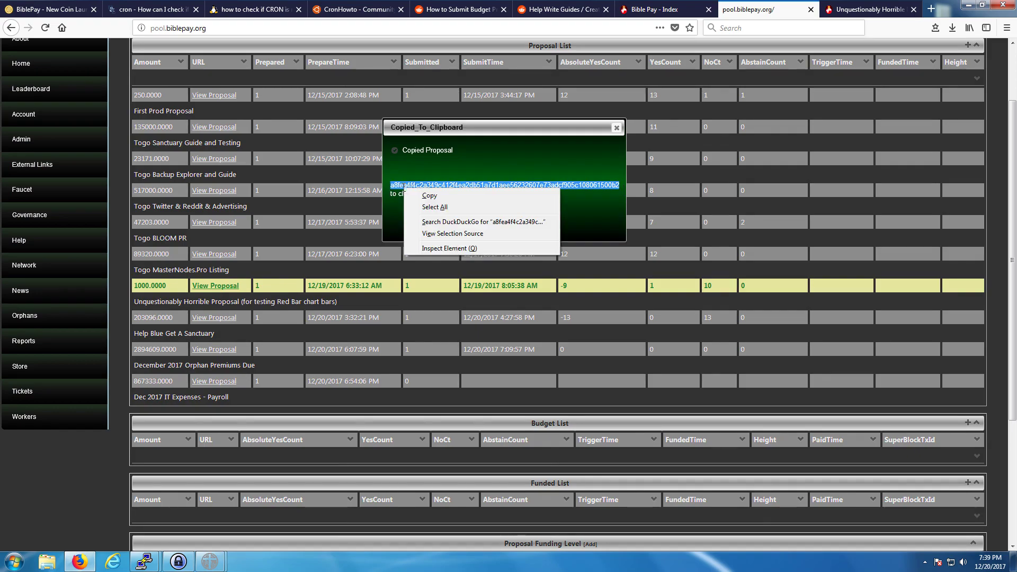
left_click(418, 196)
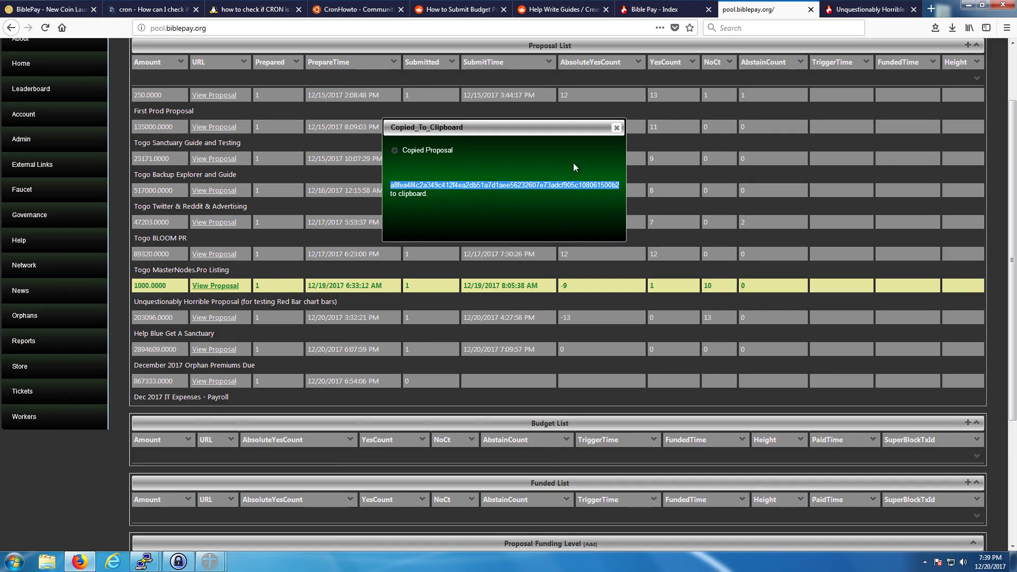
left_click(616, 130)
Switch to the wallet's Tools window console and run "gobject vote-alias" with the copied proposal ID and "funding no MN2".
mouse_move(210, 561)
left_click(268, 514)
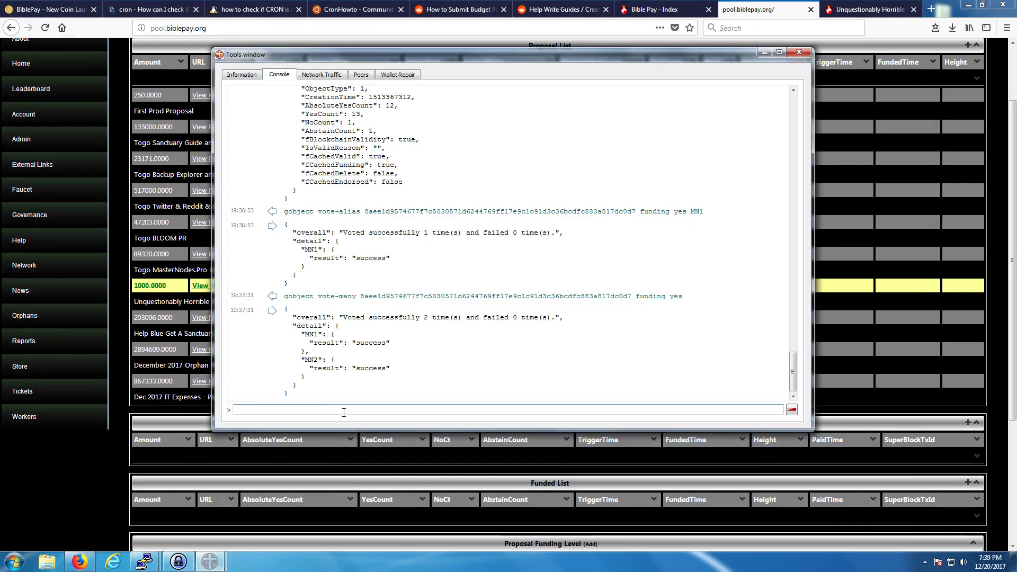
type("gob")
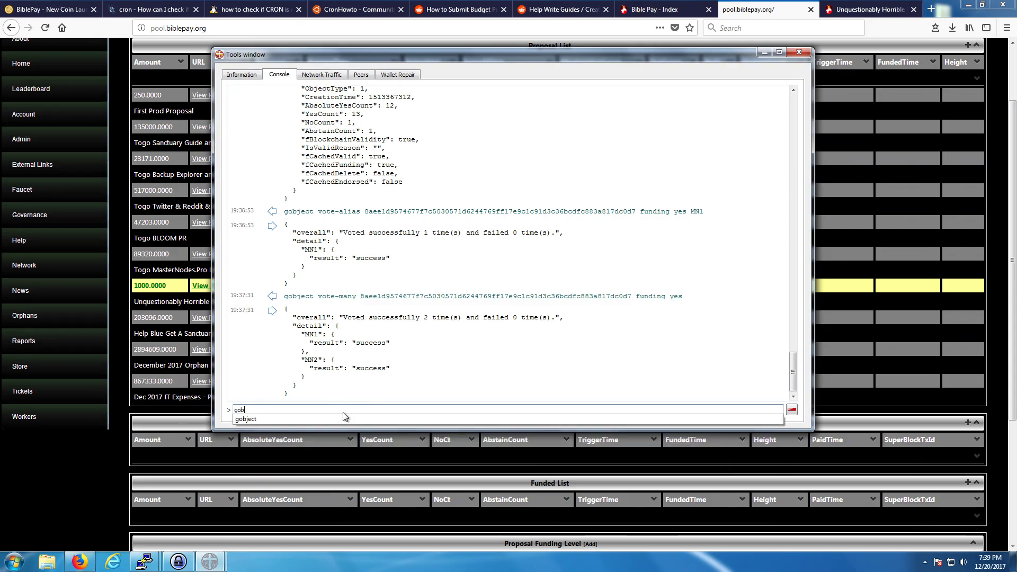
type("ject vot")
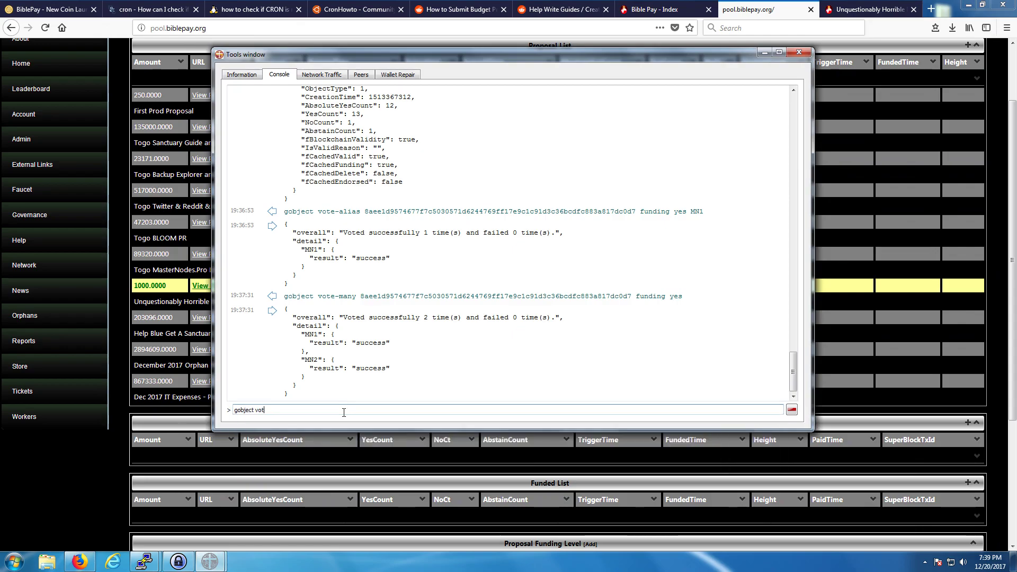
type("e-alias")
right_click(344, 411)
left_click(365, 473)
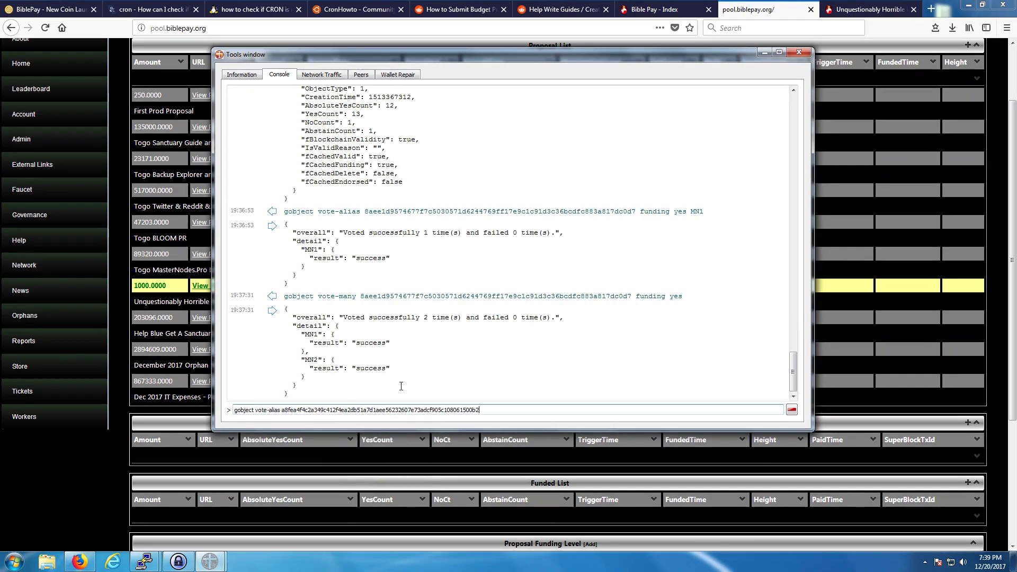
type("fundi")
type("ng ")
type("no MN")
type("2")
key("Return")
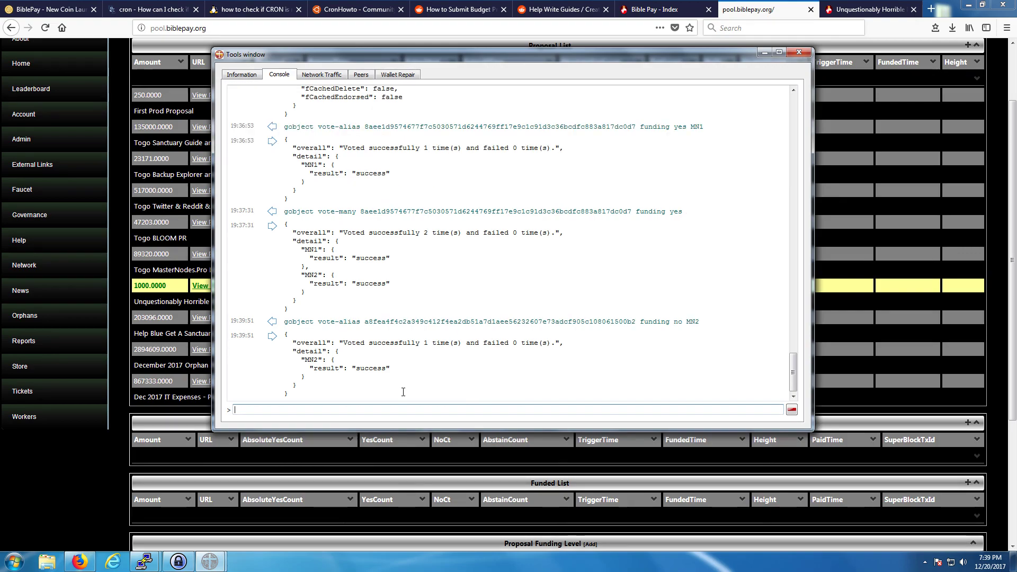
Return to the pool website, reload it and reopen the governance Proposal List to check the no vote.
key("Escape")
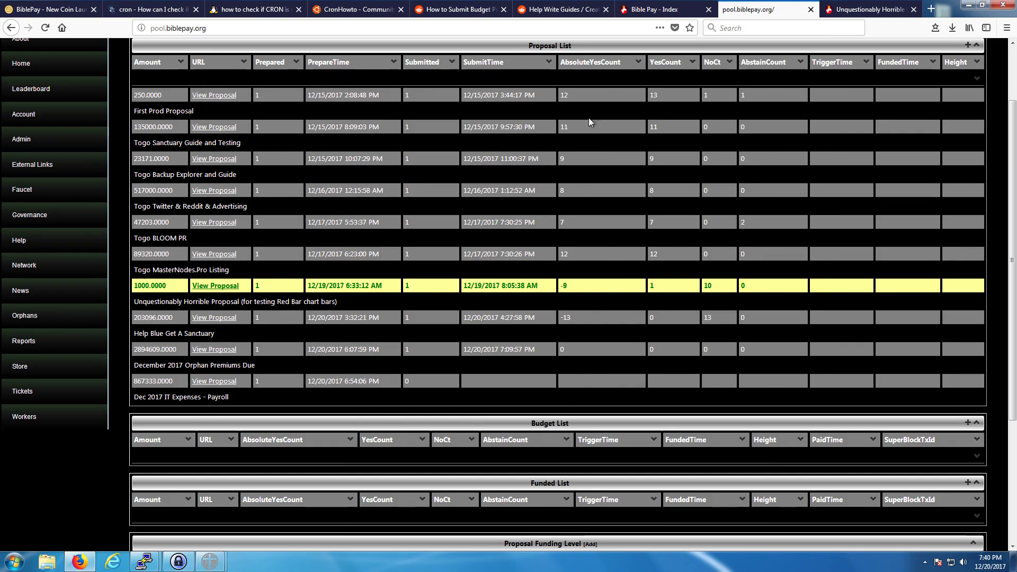
right_click(764, 9)
left_click(784, 16)
mouse_move(55, 218)
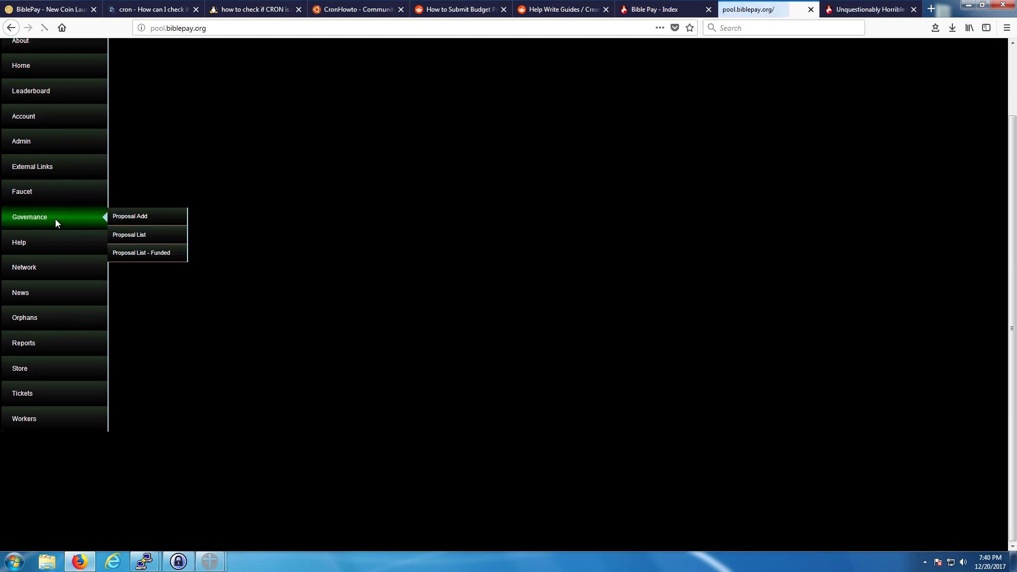
left_click(132, 235)
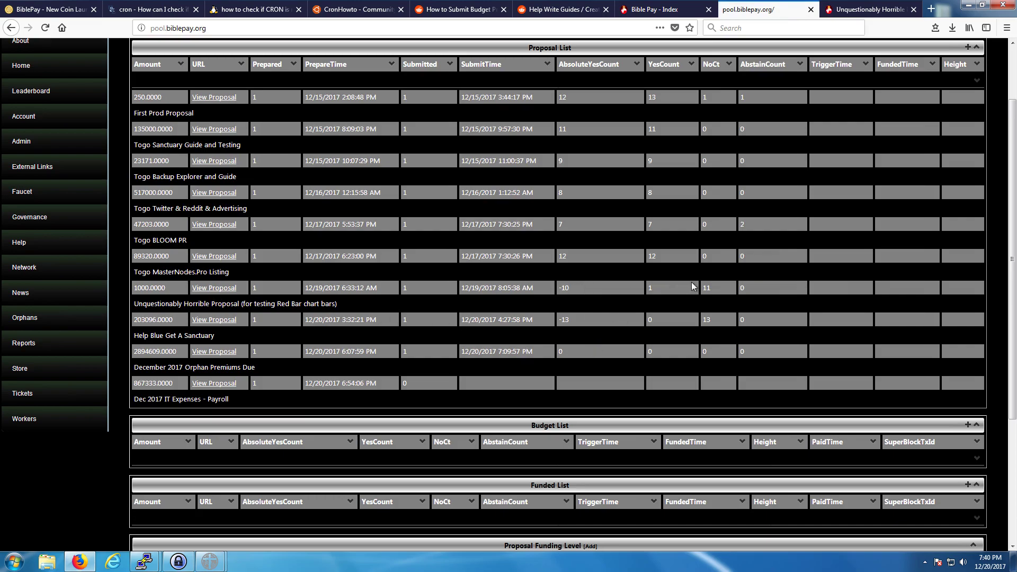
Switch to the wallet console and rerun the vote-alias command for the same proposal with "funding abstain MN1".
key("alt+Tab")
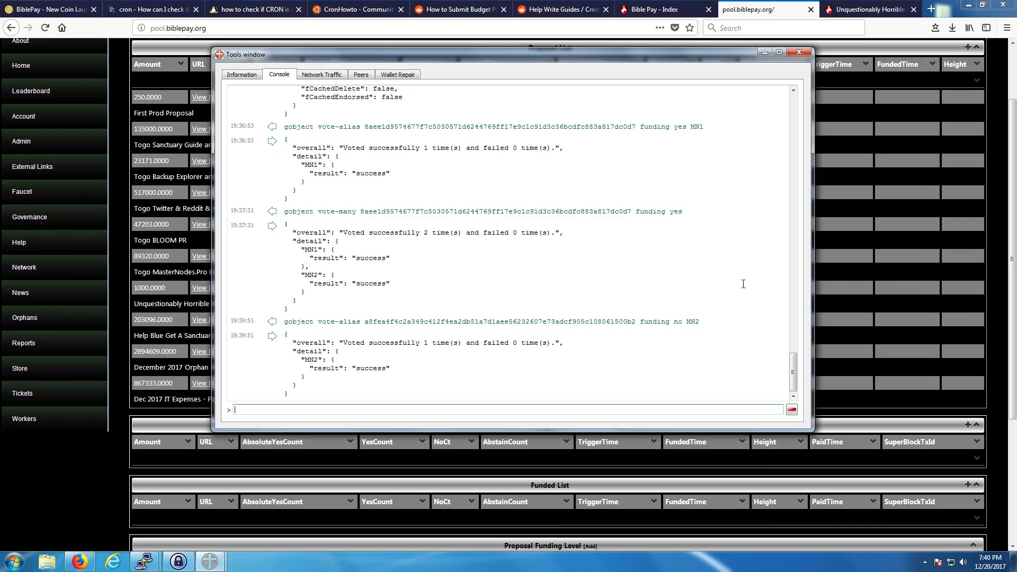
left_click(511, 412)
key("Up")
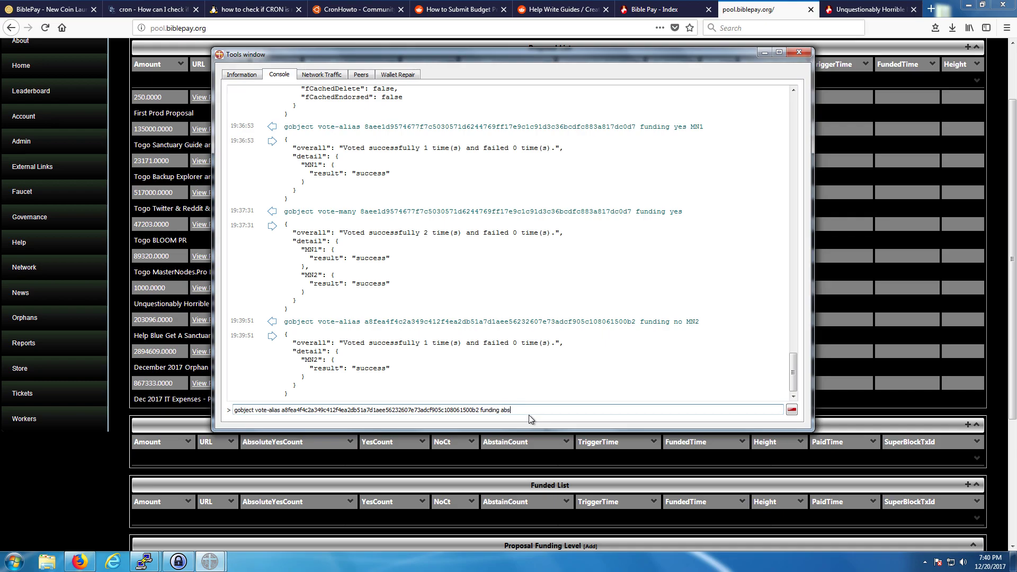
type("MN1")
key("Return")
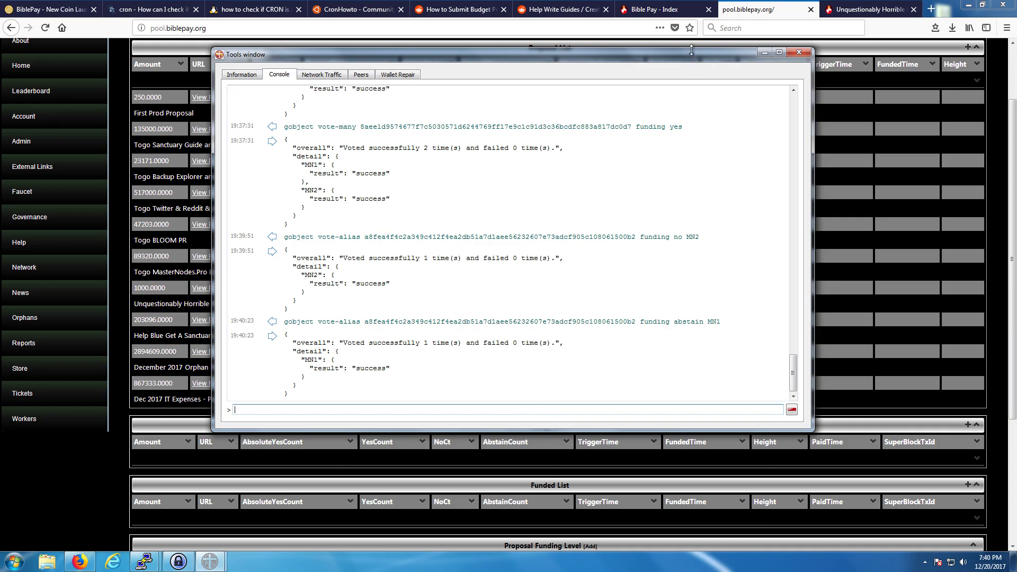
Go back to the pool website and refresh the governance Proposal List to check the proposal's abstain count.
key("alt+Tab")
mouse_move(72, 218)
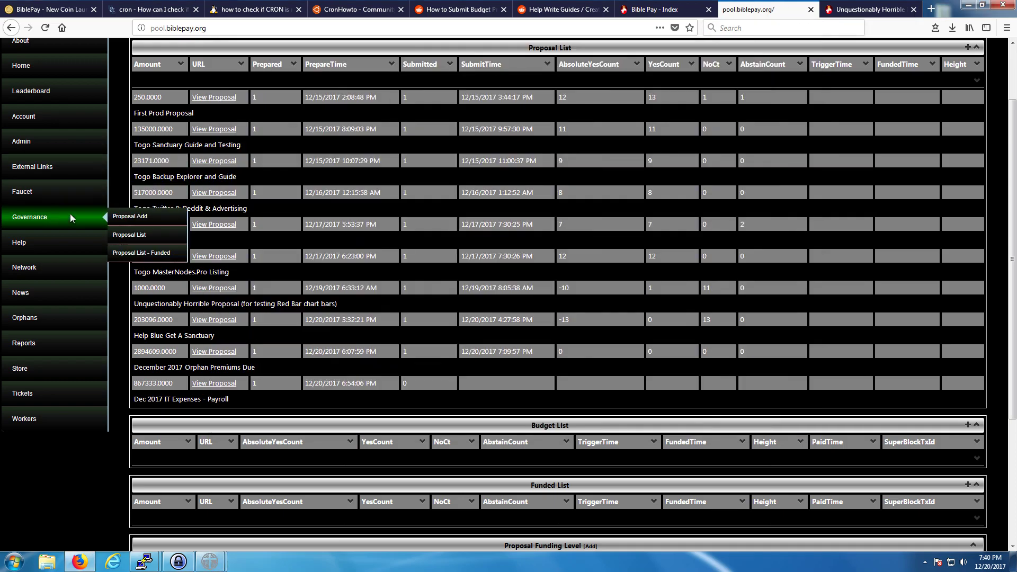
left_click(136, 236)
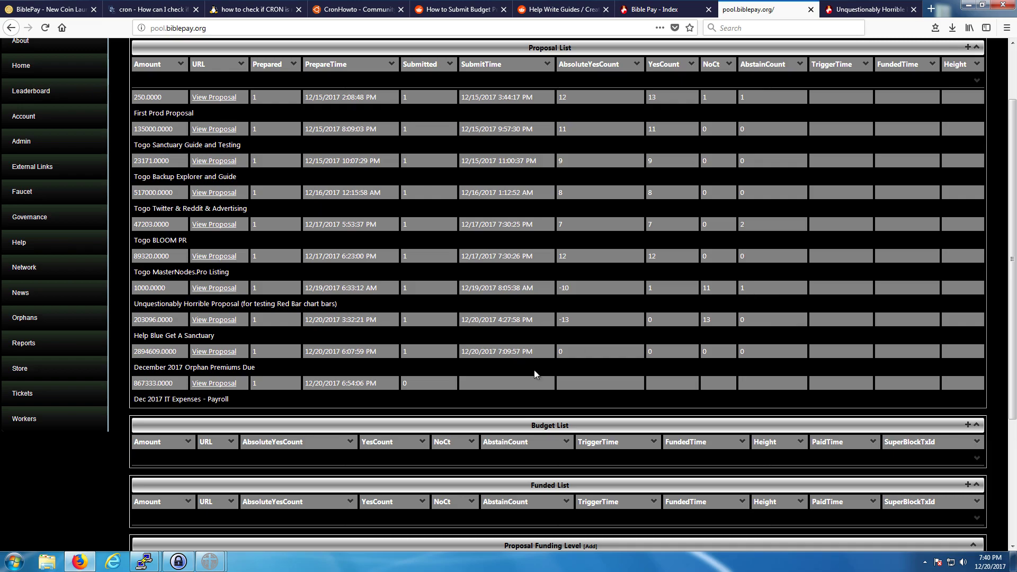
Review the vote commands in the wallet console and return to the pool's Proposal List in Firefox.
mouse_move(210, 567)
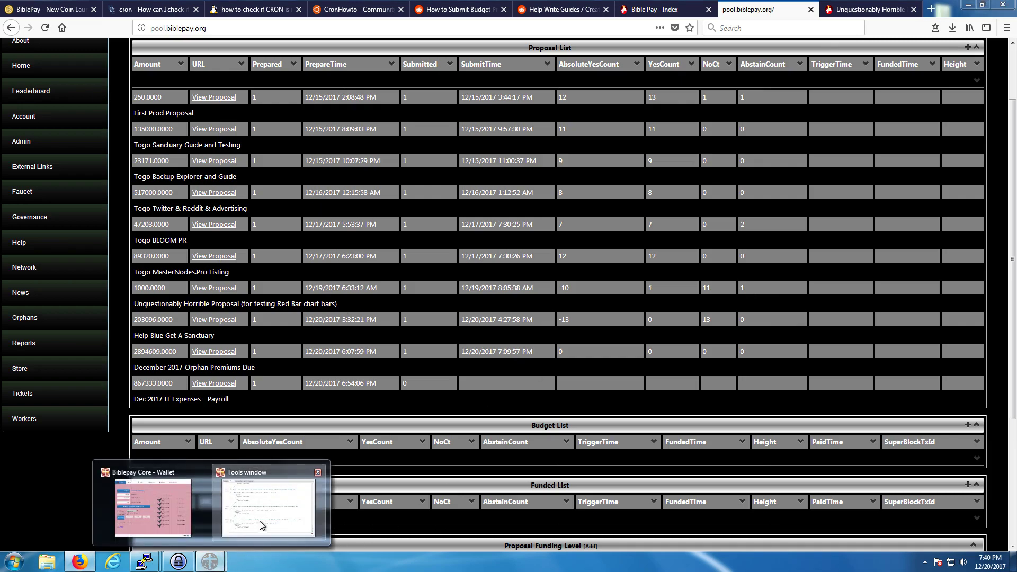
left_click(257, 527)
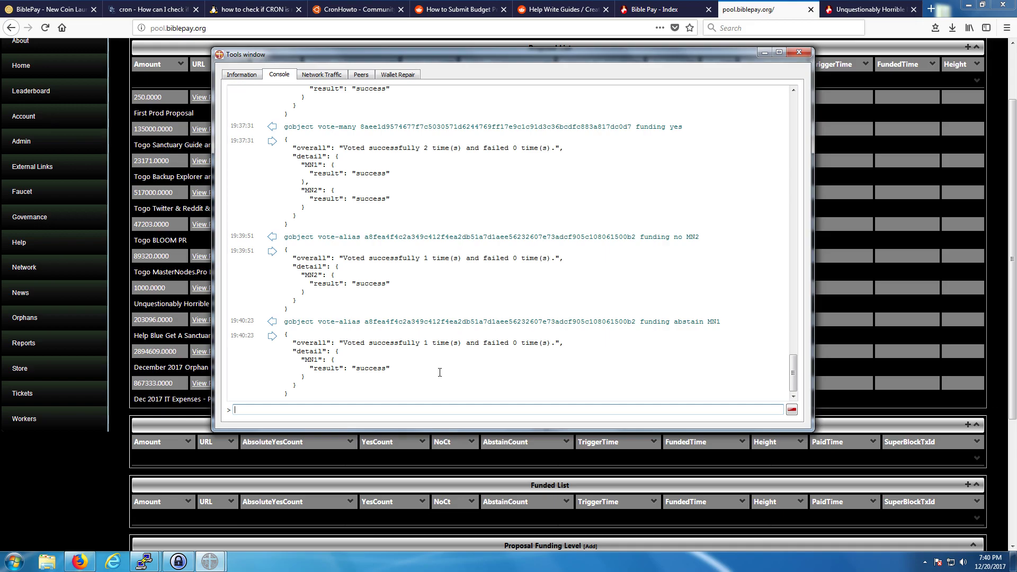
mouse_move(24, 217)
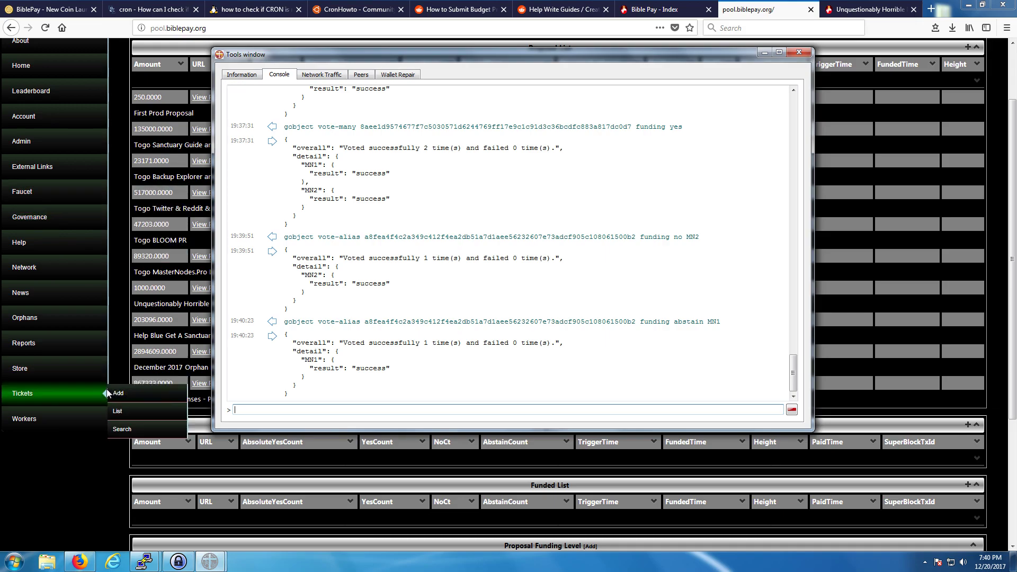
left_click(60, 497)
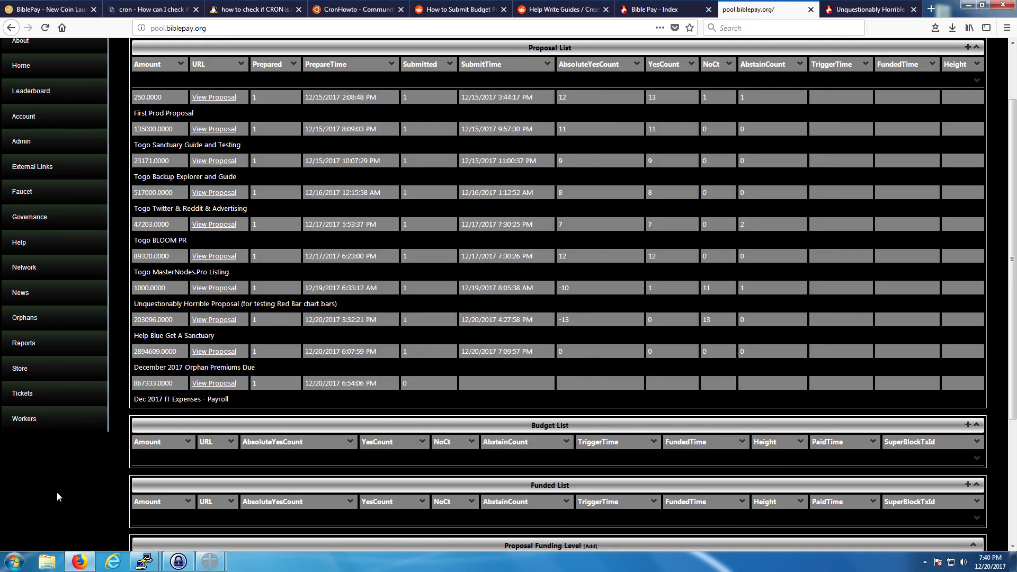